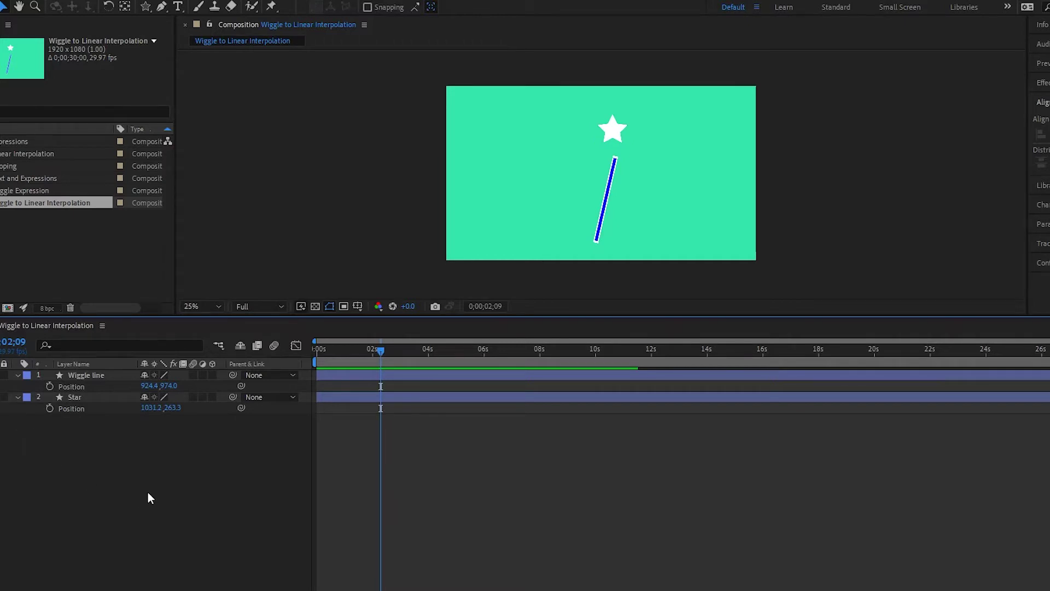
Preview the wiggling line animation and briefly view the Linear Interpolation comp
key("space")
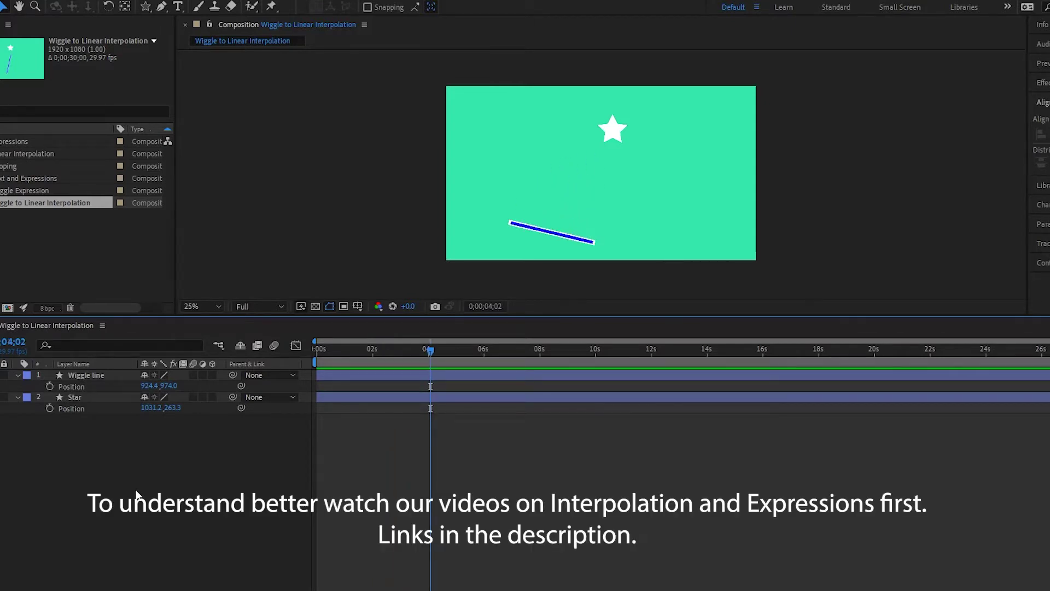
double_click(35, 153)
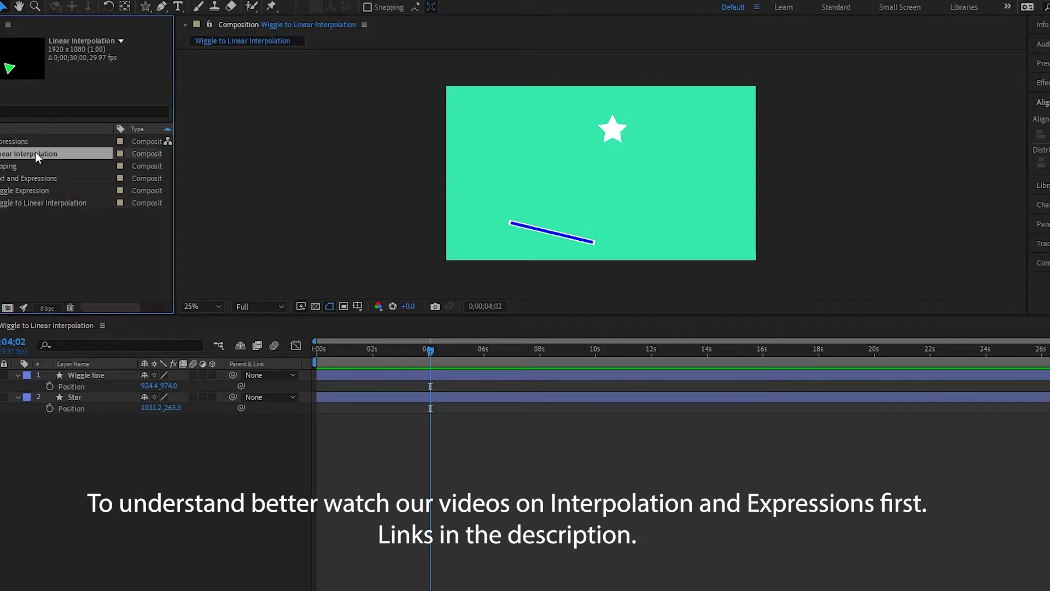
left_click(36, 324)
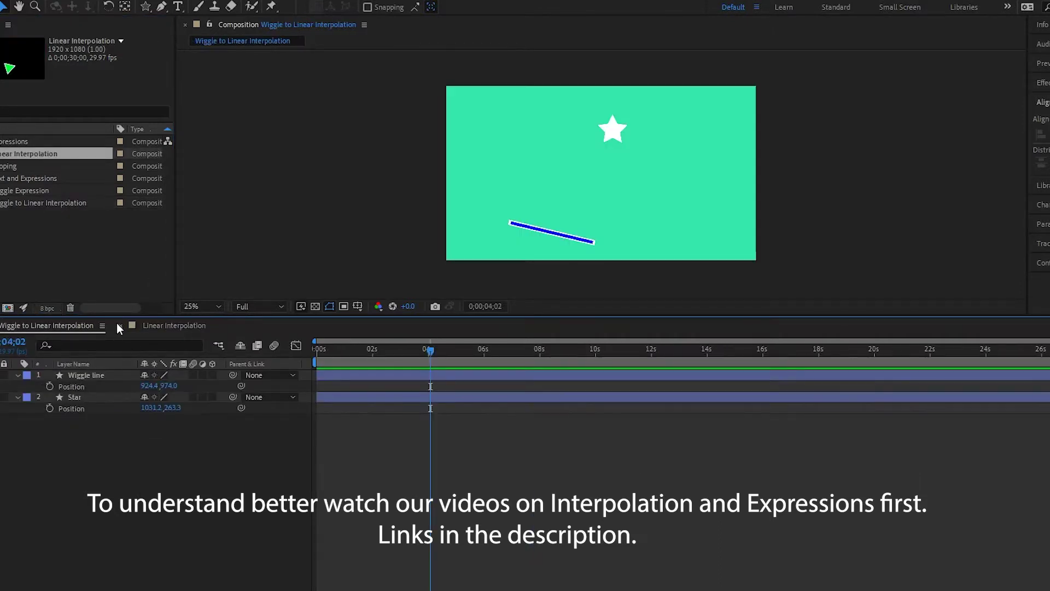
Add a linear(t, tMin, tMax, value1, value2) expression to the Star layer's Position
left_click(117, 324)
left_click(84, 396)
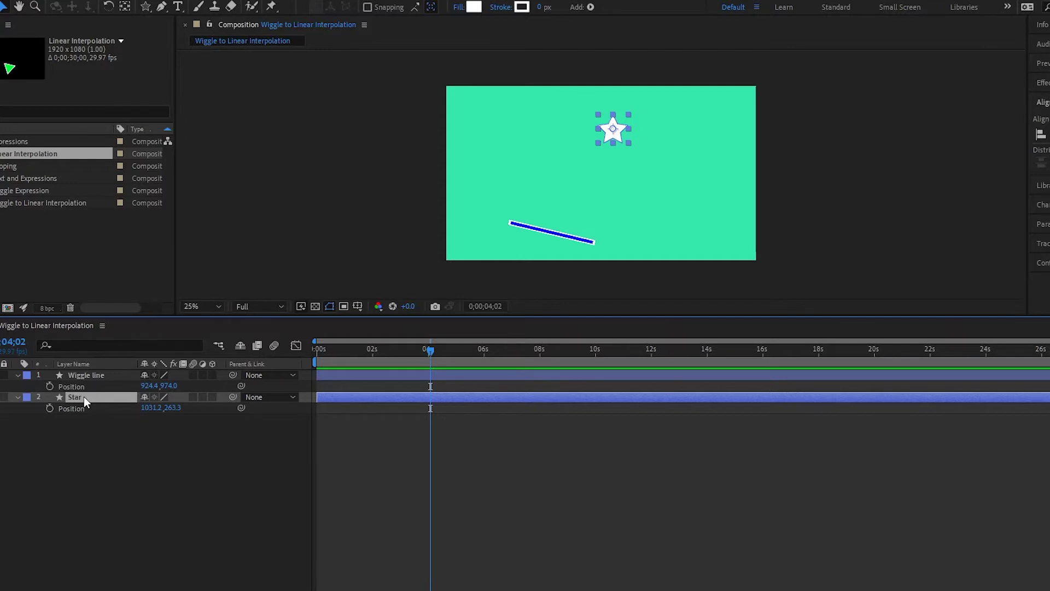
key("p")
key("p")
left_click(50, 408, "alt")
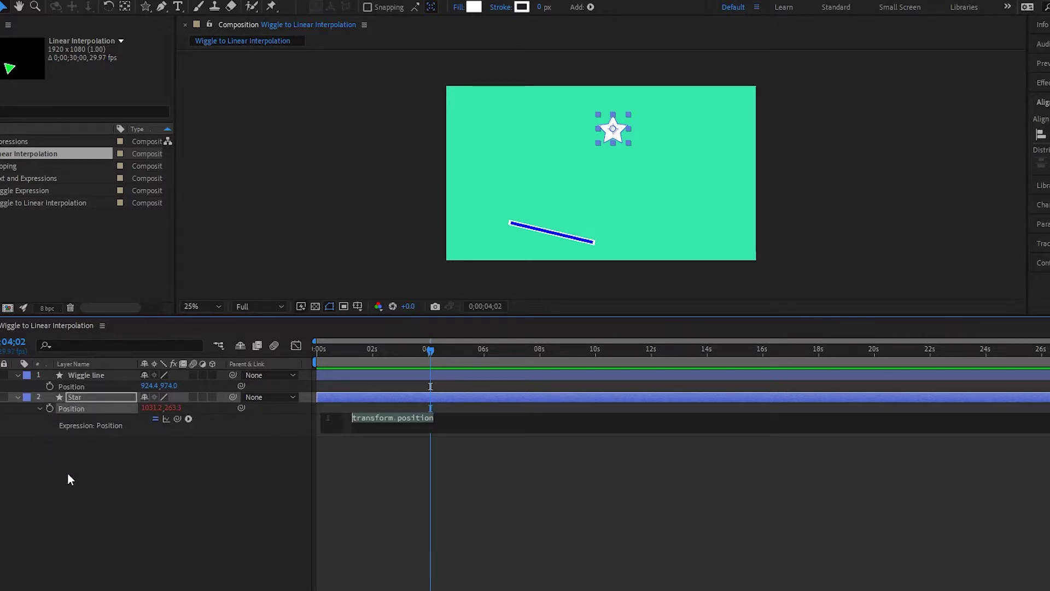
left_click(188, 419)
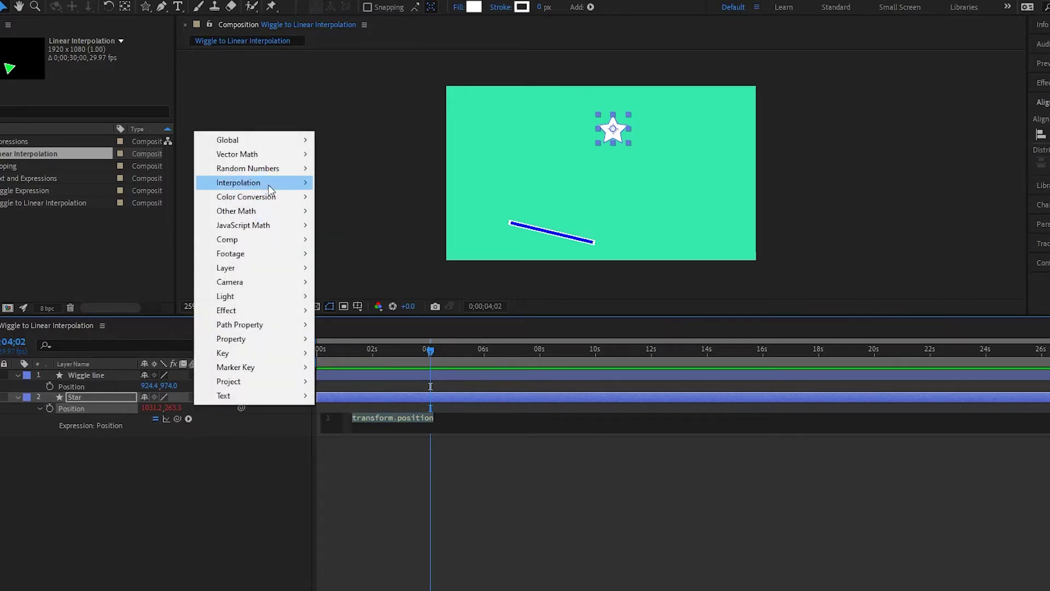
mouse_move(270, 184)
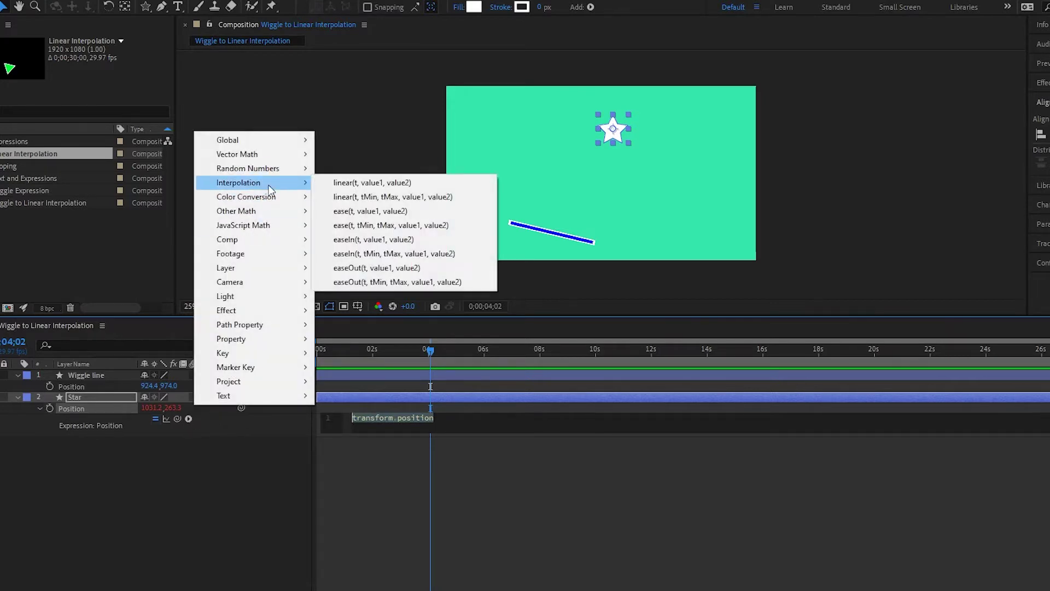
left_click(363, 198)
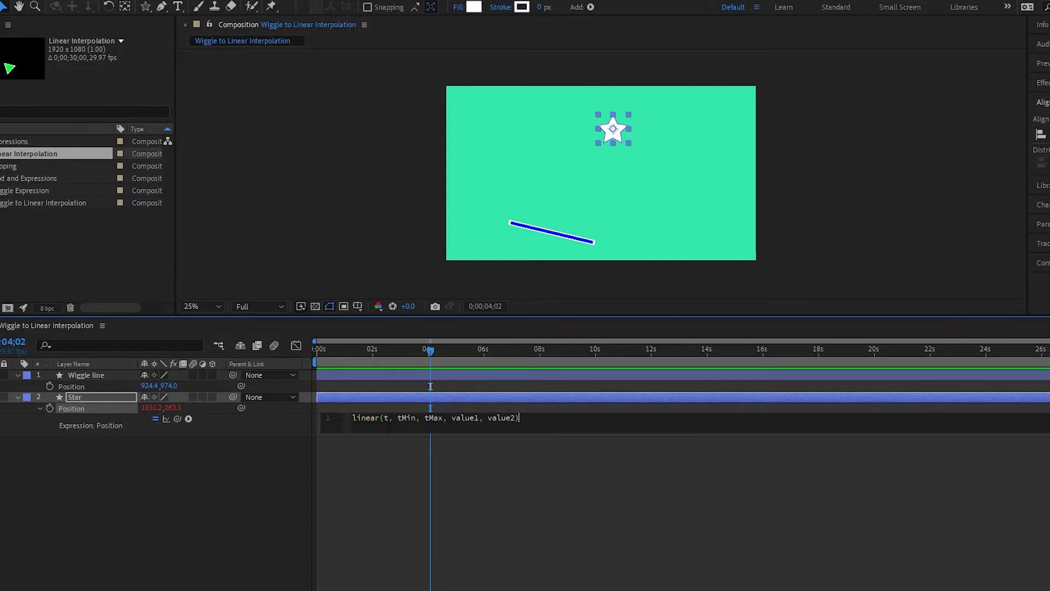
Replace t in the Star's linear expression with a pick-whip link to Wiggle line's Rotation
left_click(95, 375)
key("r")
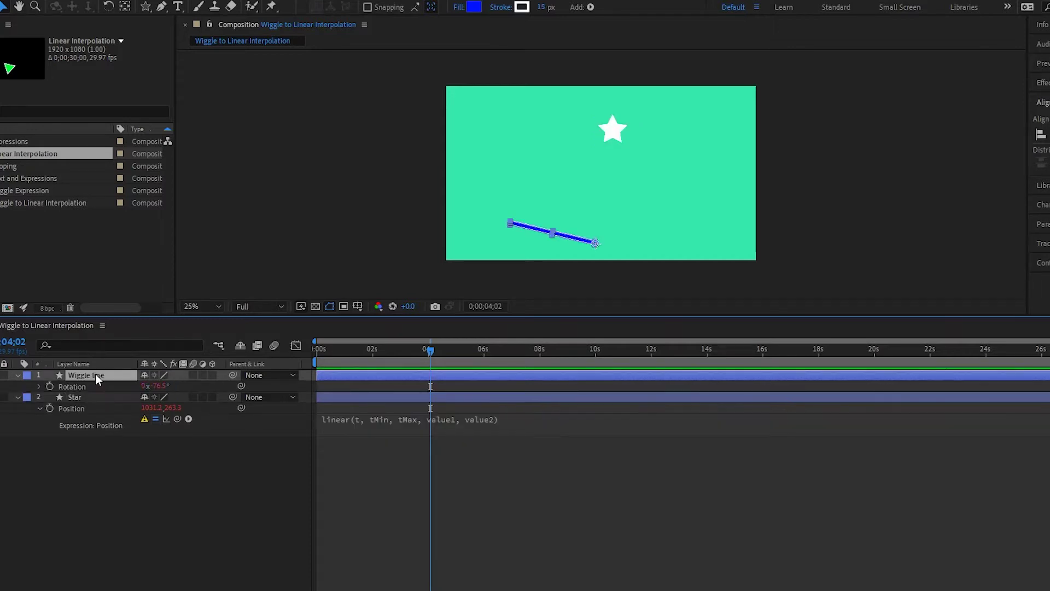
left_click(356, 419)
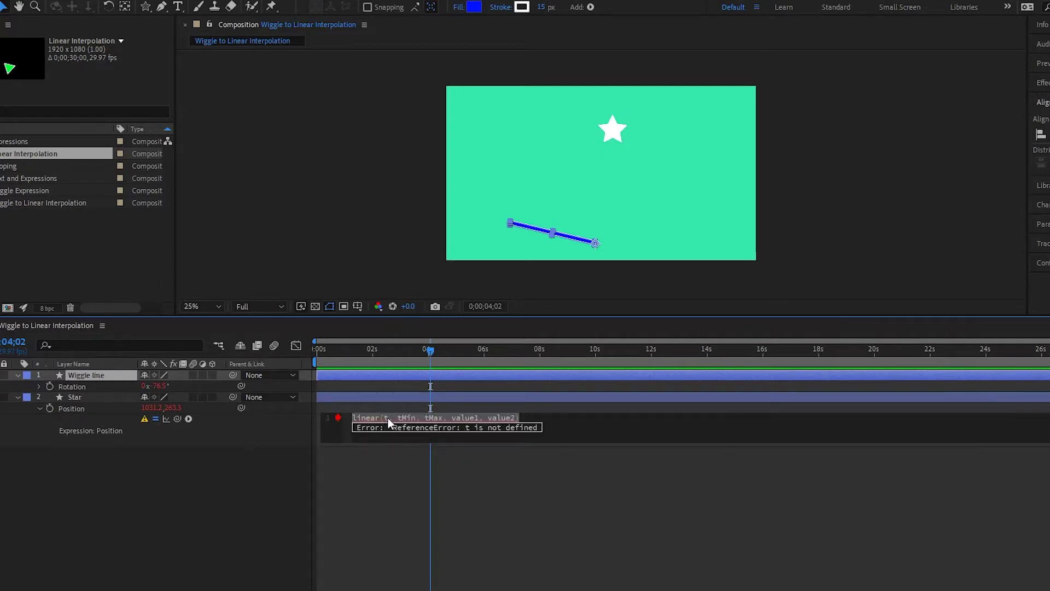
key("BackSpace")
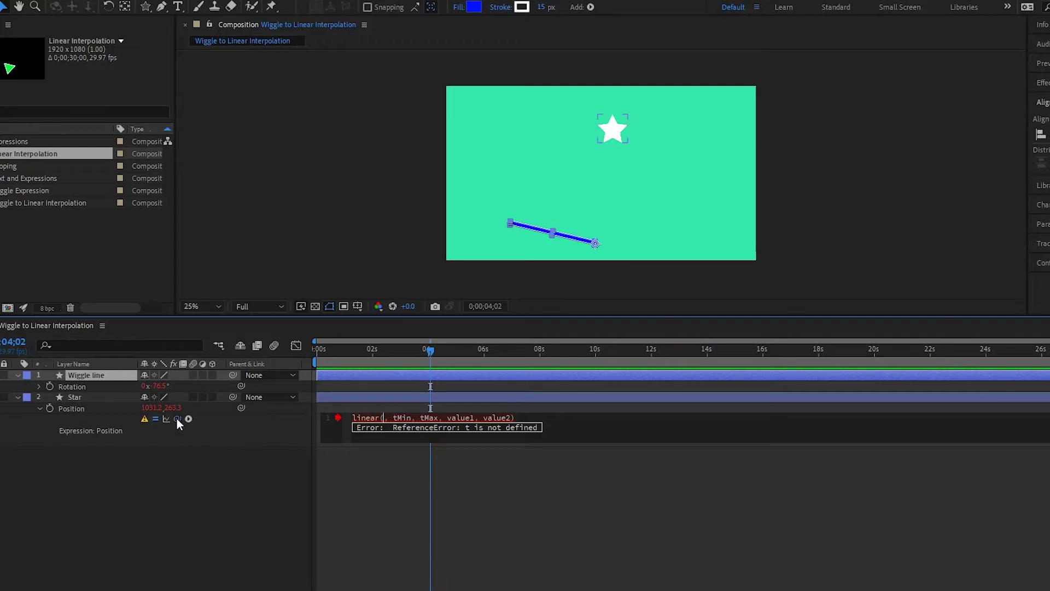
left_click_drag(177, 418, 66, 386)
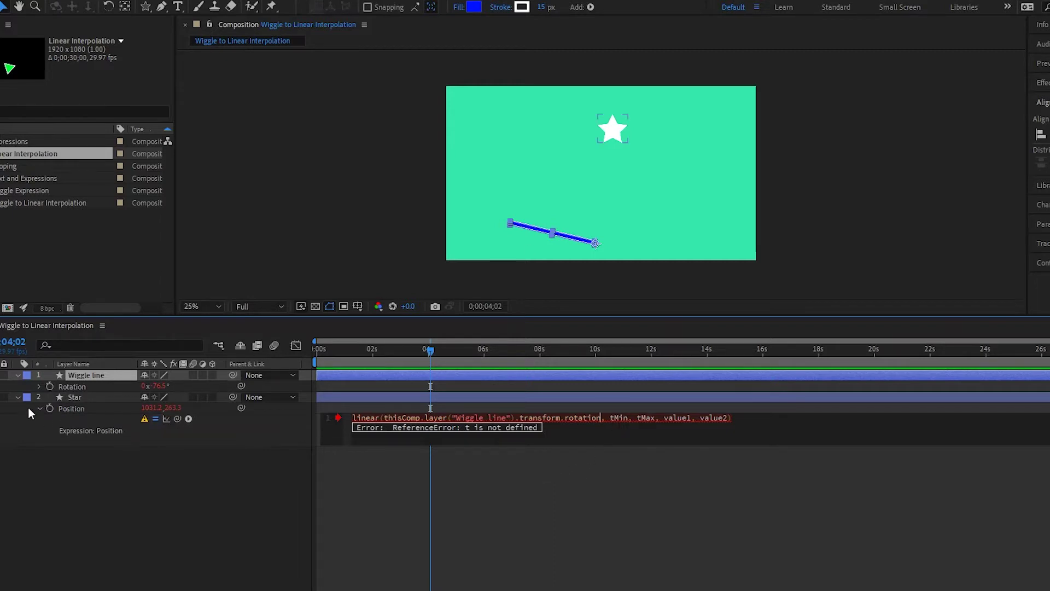
left_click(40, 386)
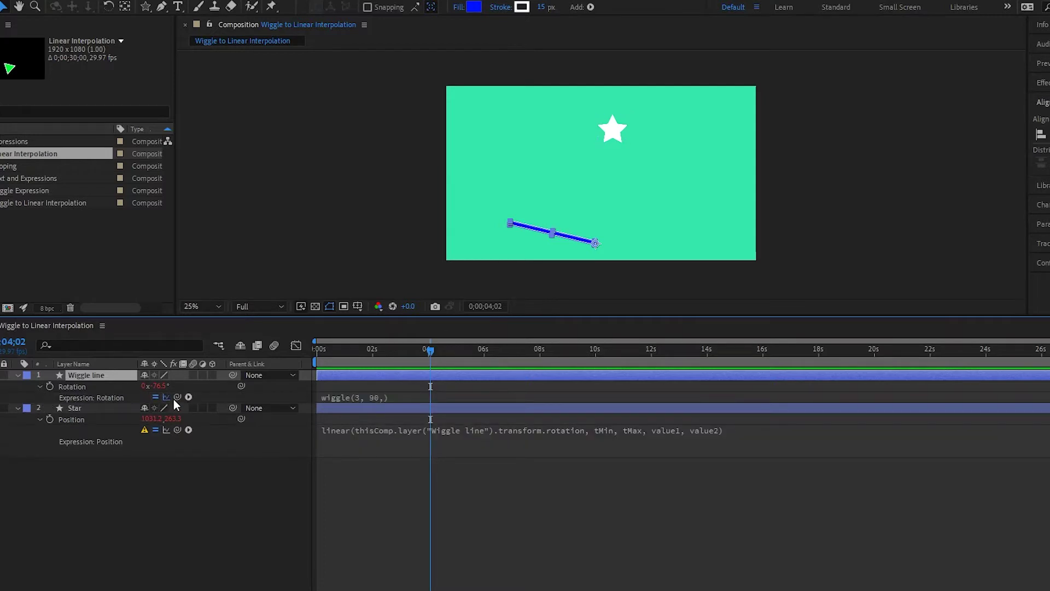
Inspect the Wiggle line's Rotation curve in the Graph Editor to read its extremes
left_click(296, 346)
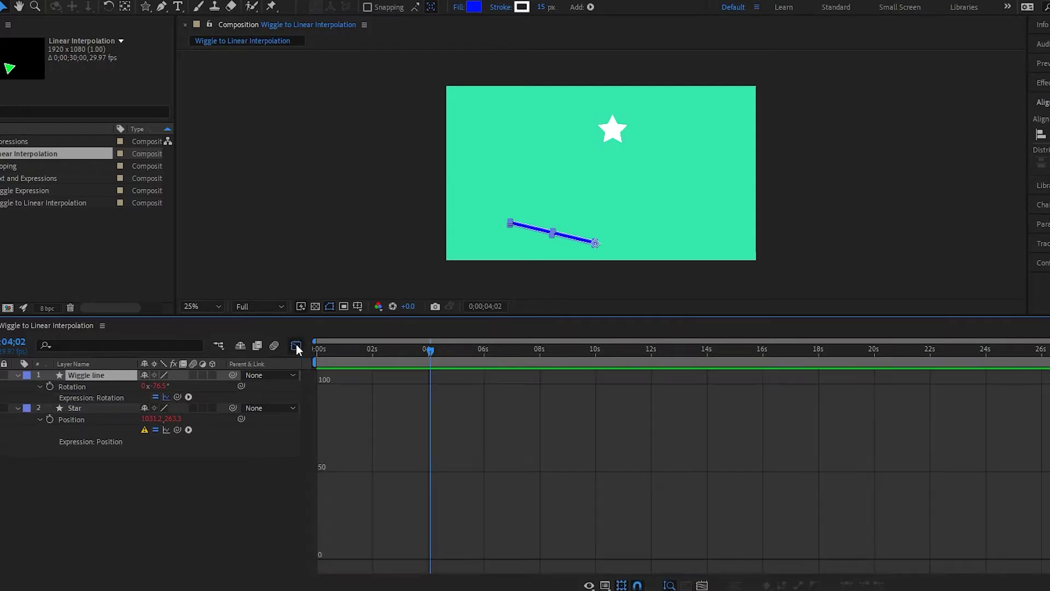
left_click(68, 387)
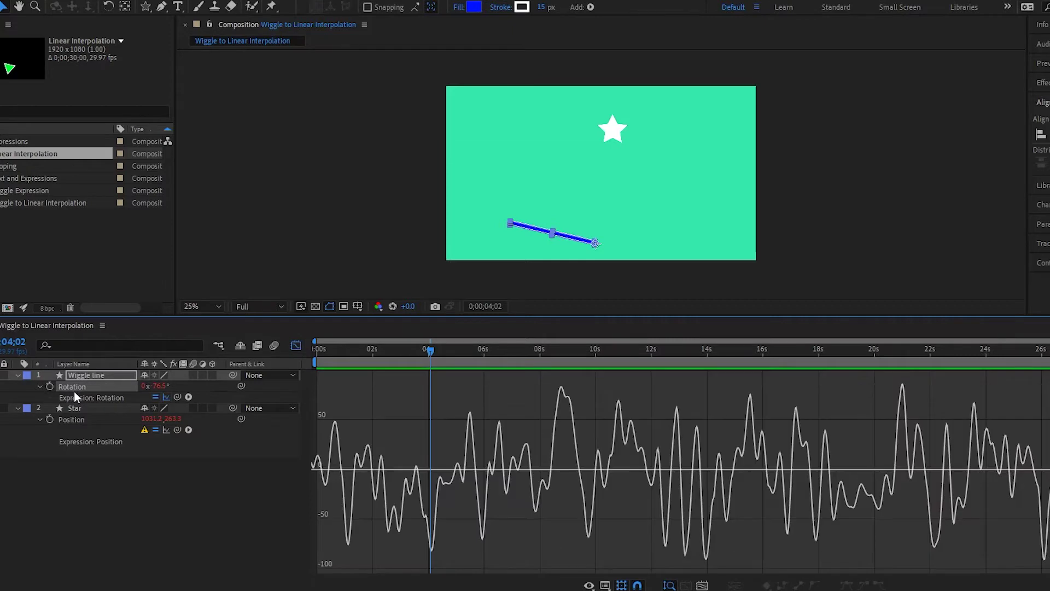
left_click(429, 352)
left_click_drag(429, 355, 706, 394)
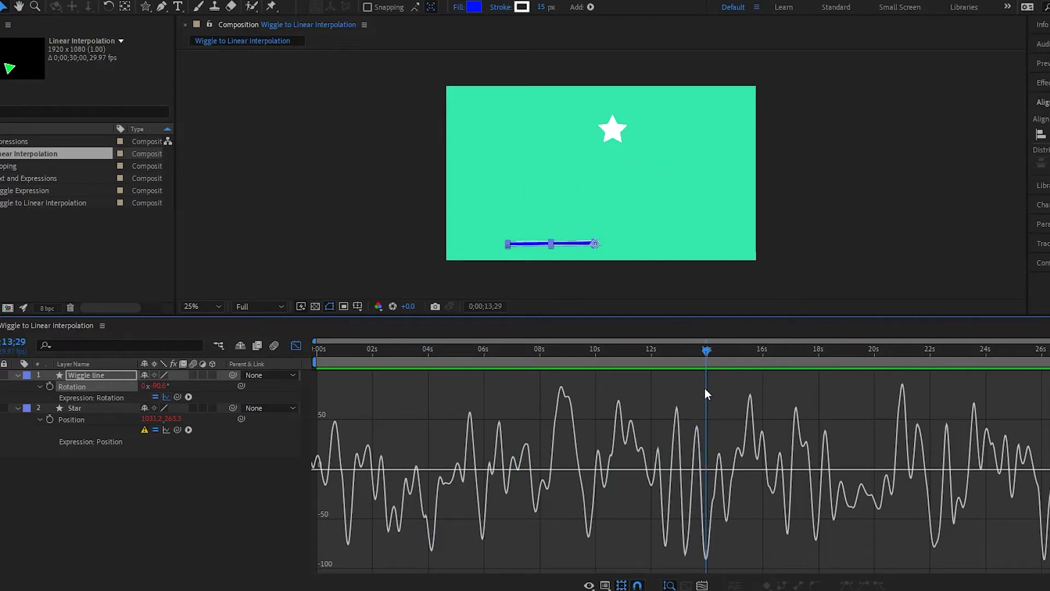
left_click_drag(705, 394, 1044, 421)
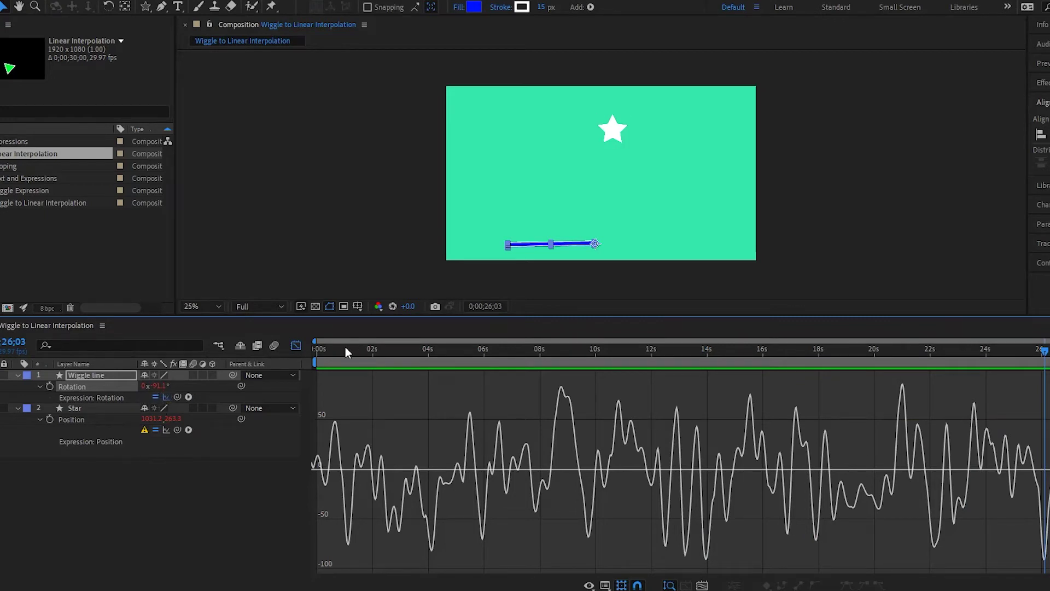
left_click(297, 349)
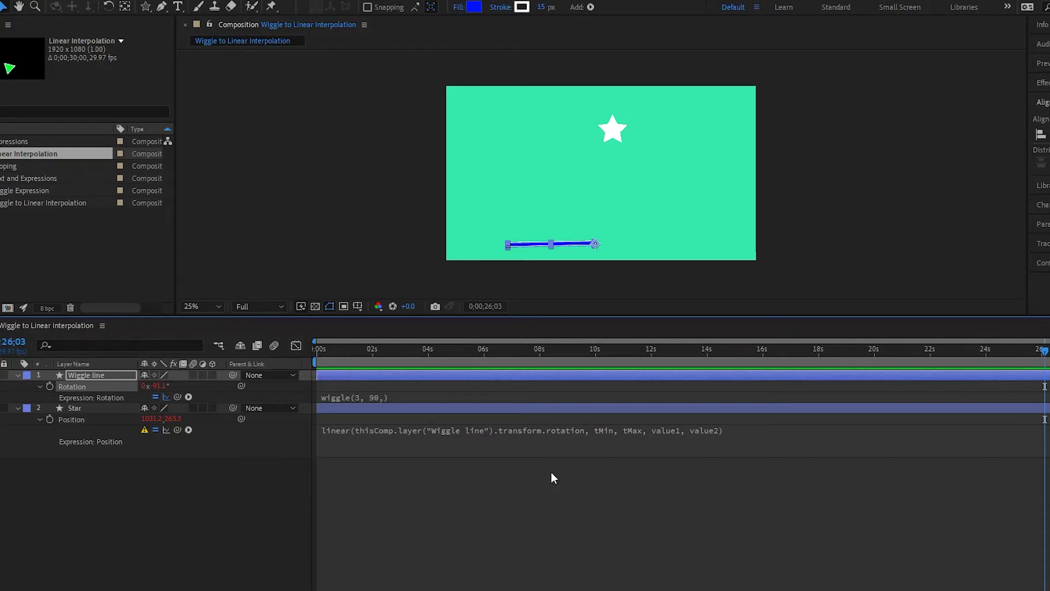
Replace tMin with -92 in the Star's Position expression
left_click(603, 431)
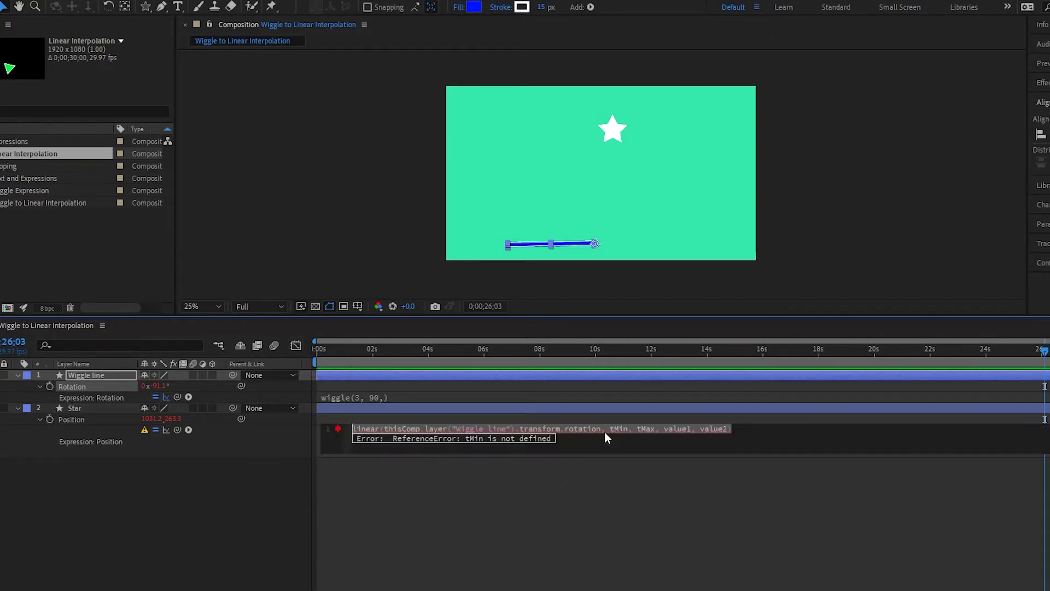
left_click(614, 428)
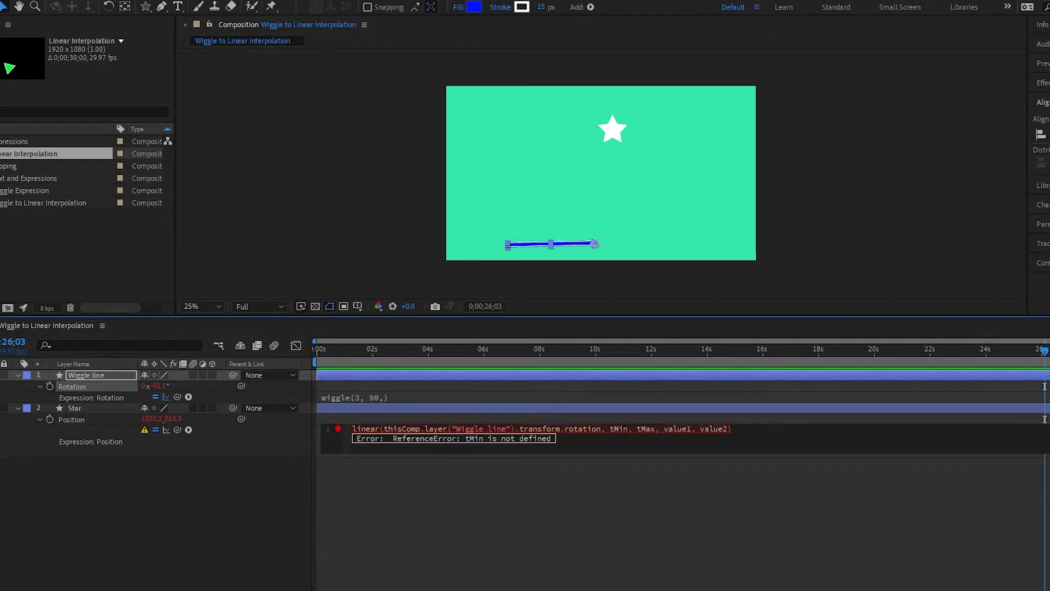
double_click(618, 429)
type("-92")
key("KP_Enter")
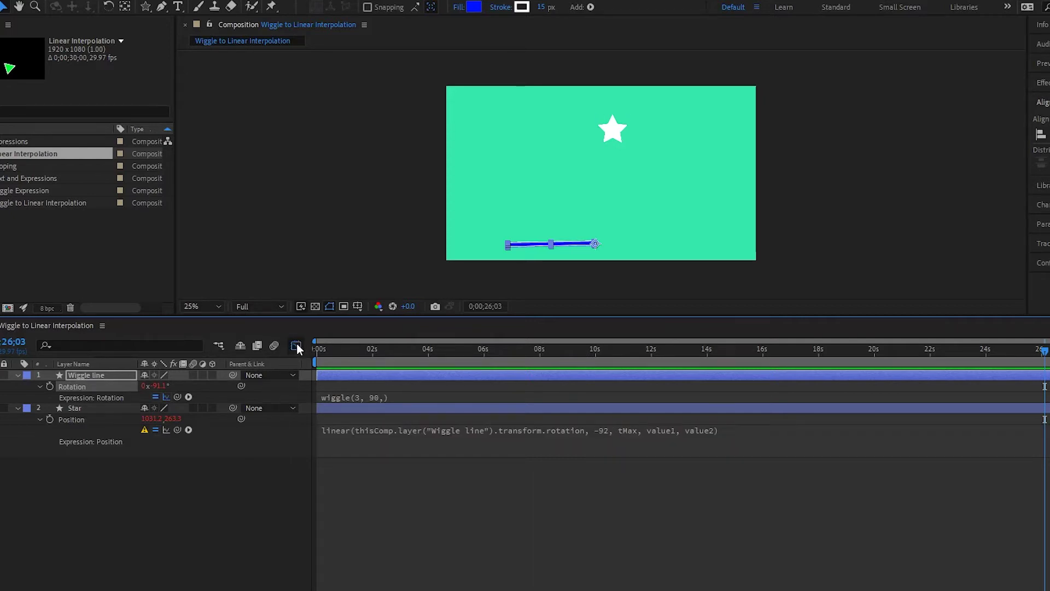
left_click(296, 345)
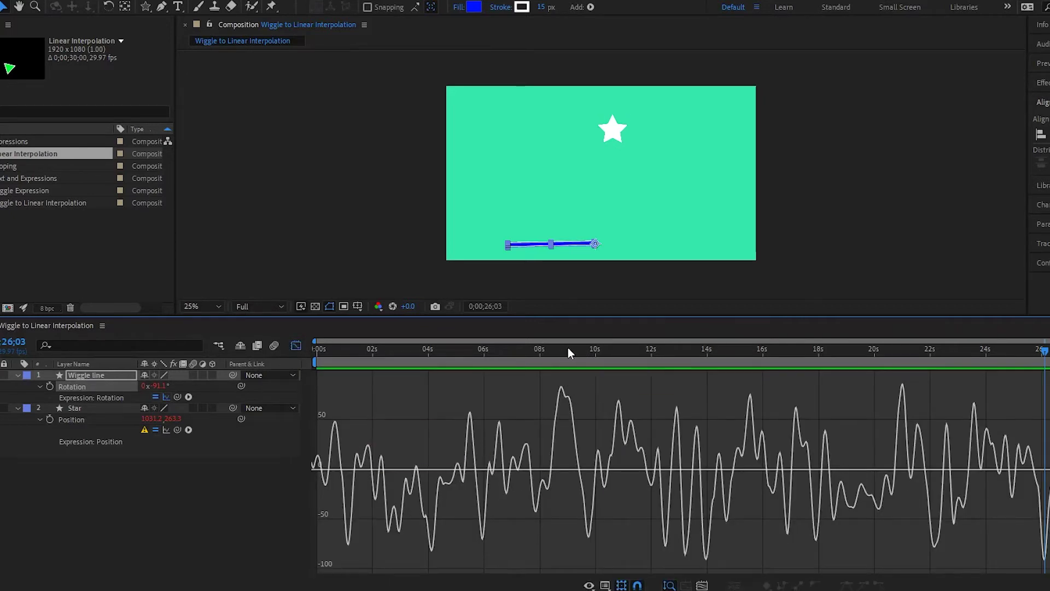
Set tMax to 78 in the Star's expression, then scrub to the line's lowest-rotation frame
left_click_drag(568, 352, 563, 350)
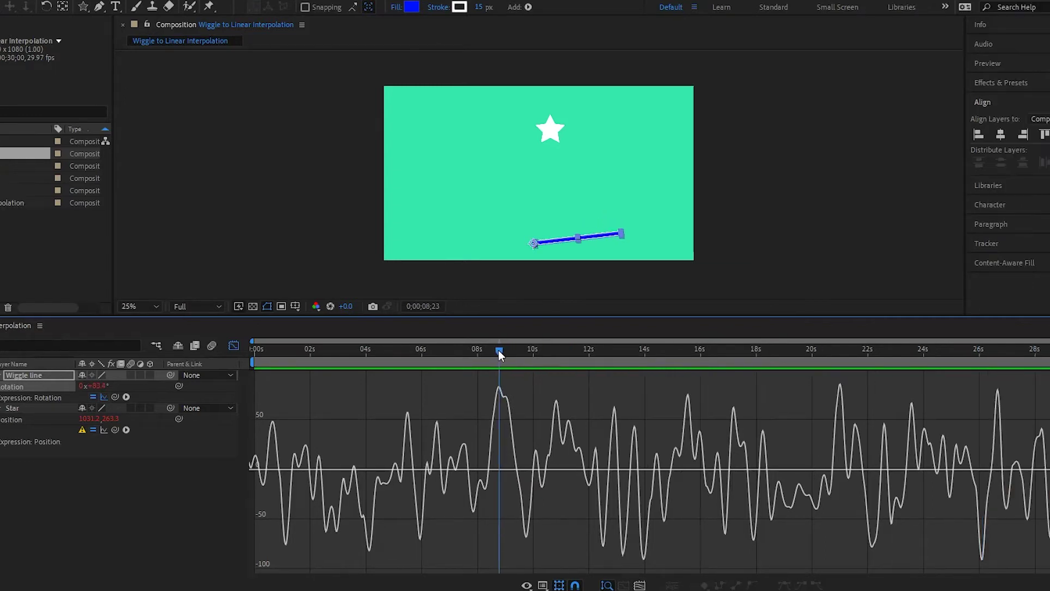
left_click_drag(499, 353, 996, 385)
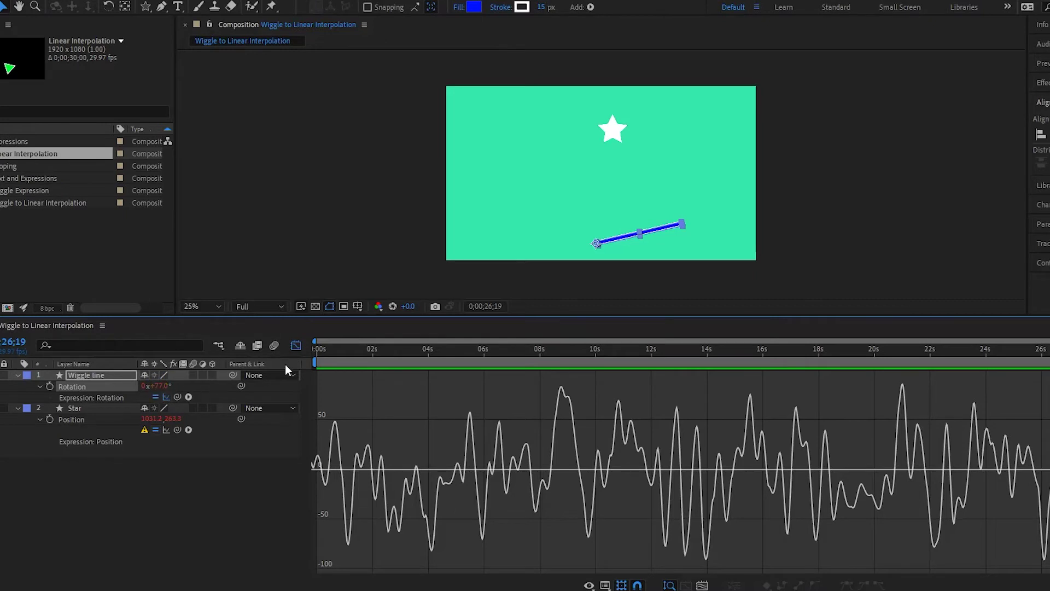
left_click(234, 346)
left_click(634, 432)
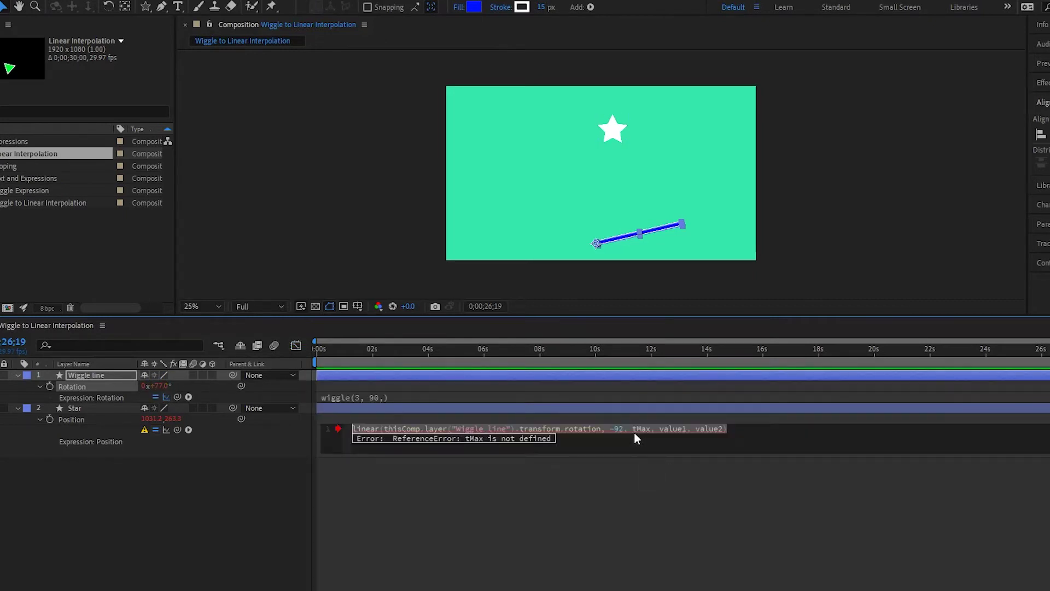
double_click(633, 429)
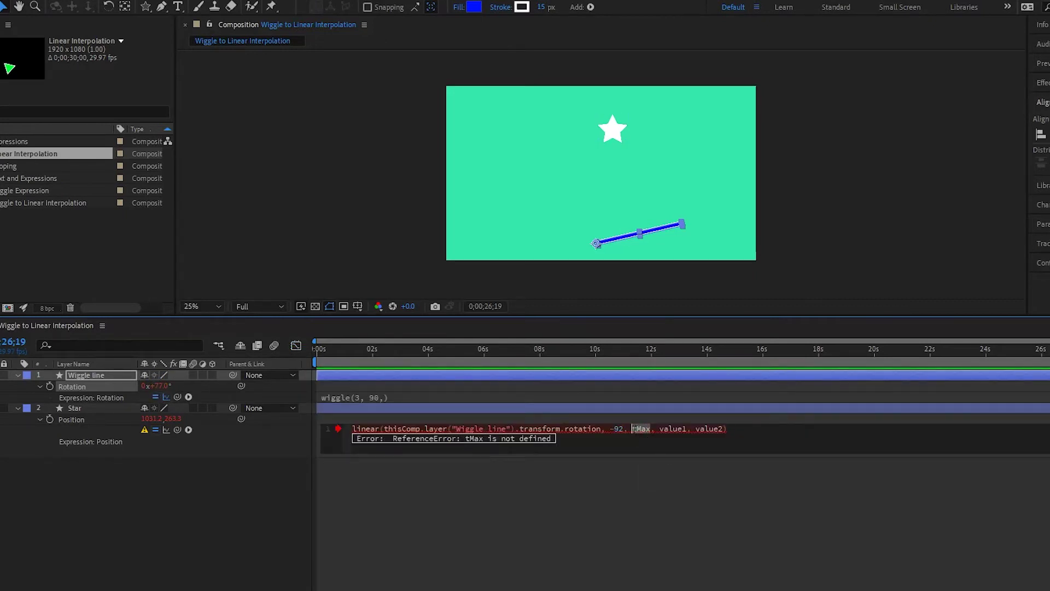
type("78")
left_click(295, 346)
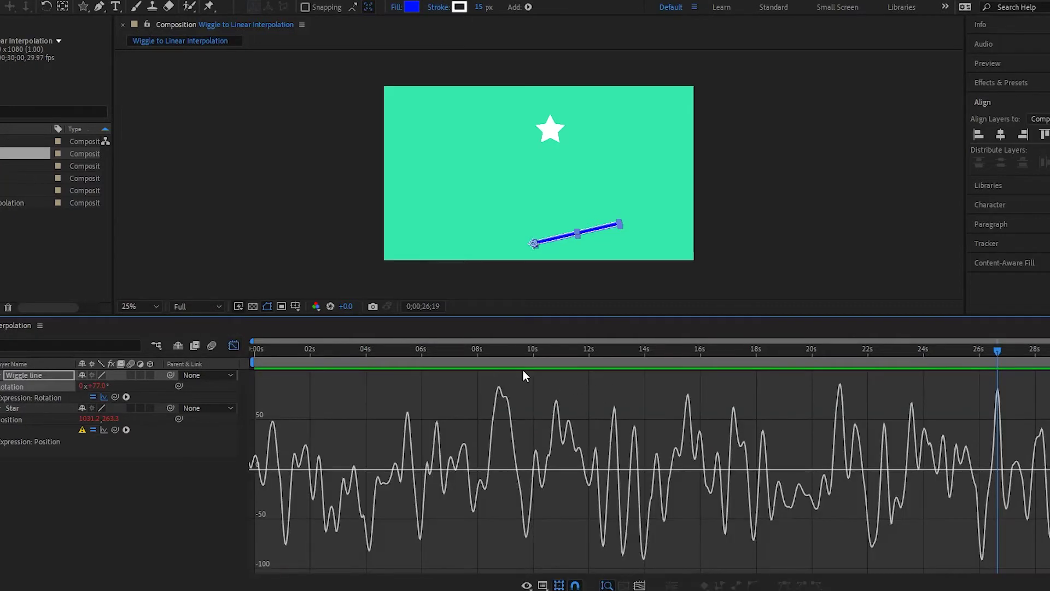
left_click_drag(998, 351, 979, 353)
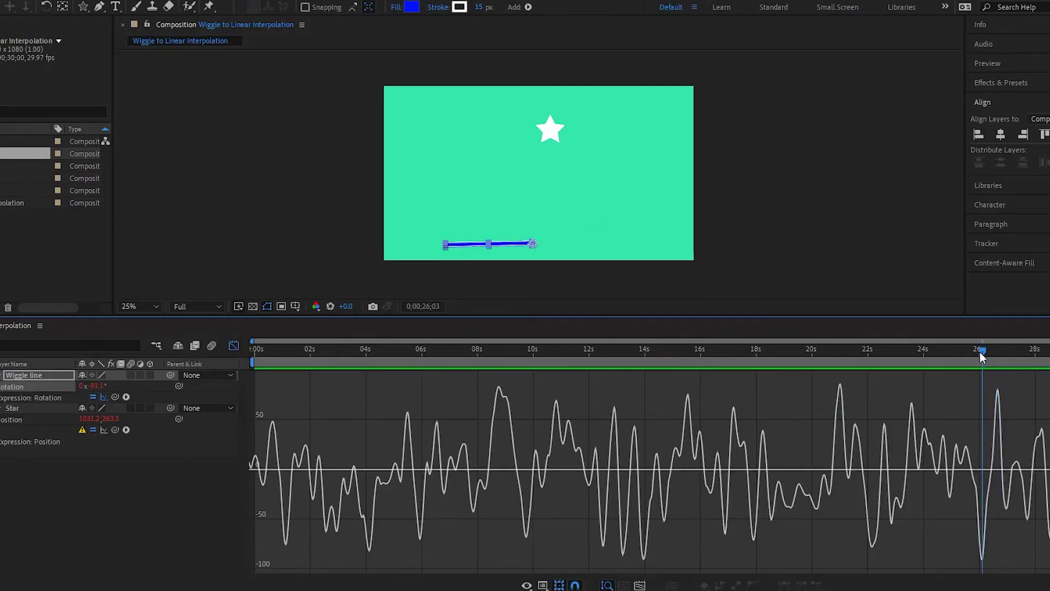
Drag the star to the left and enter 367 as value1 in its Position expression
left_click(14, 409)
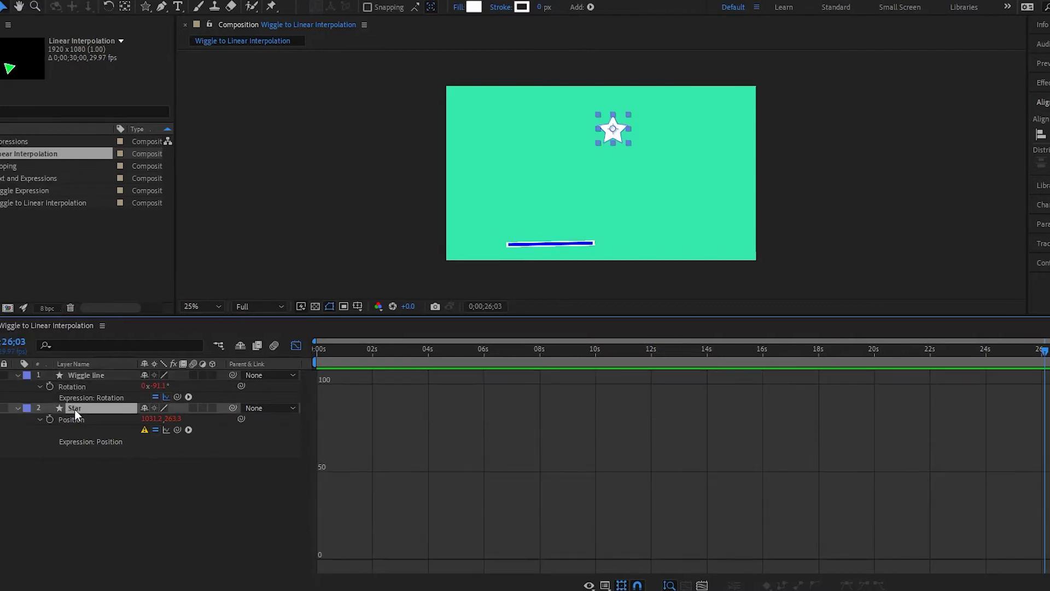
left_click_drag(615, 136, 507, 146)
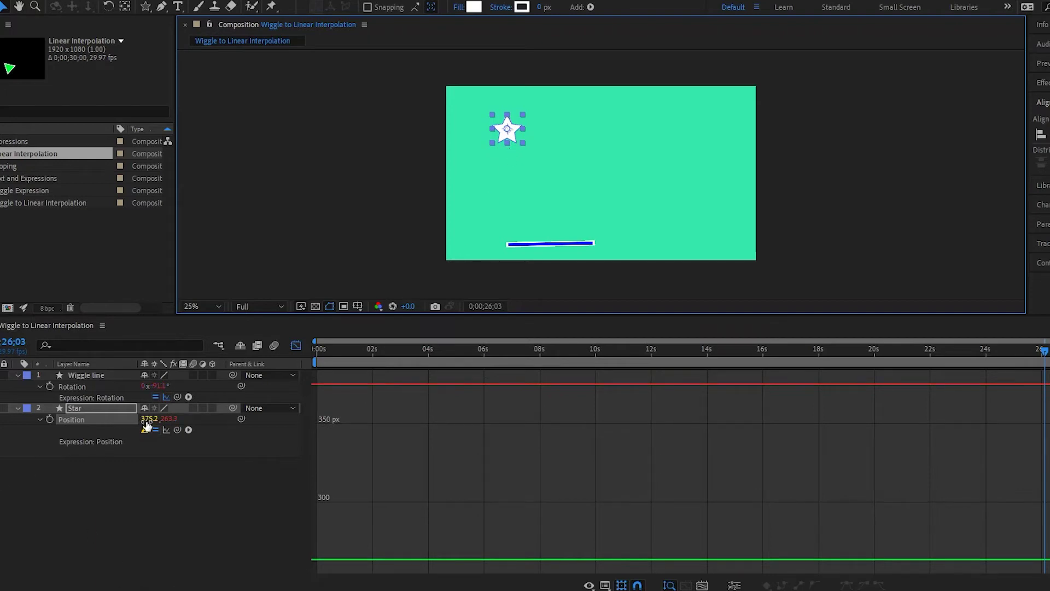
left_click(296, 346)
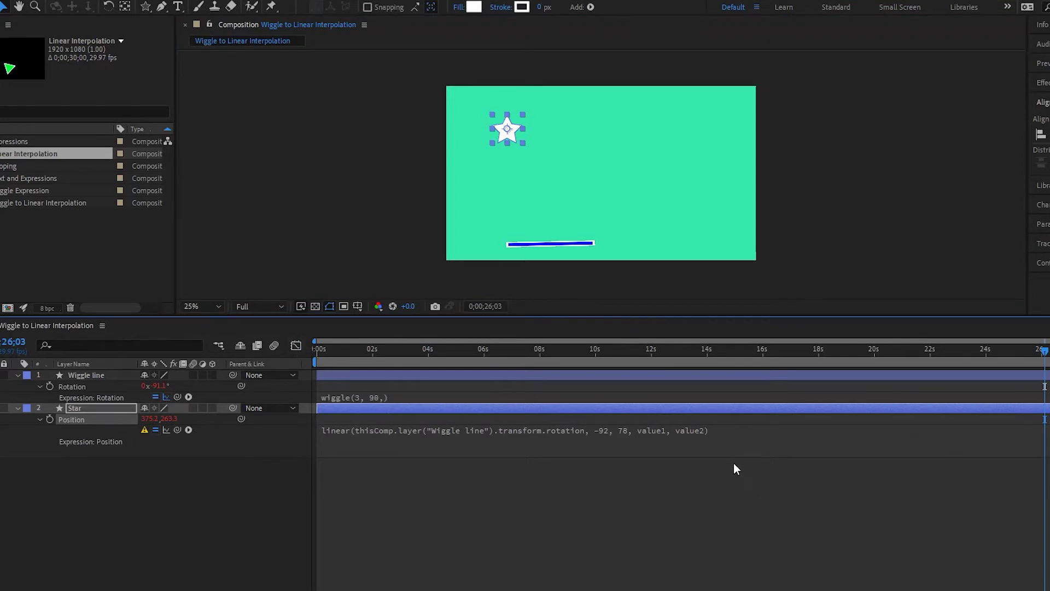
left_click(662, 431)
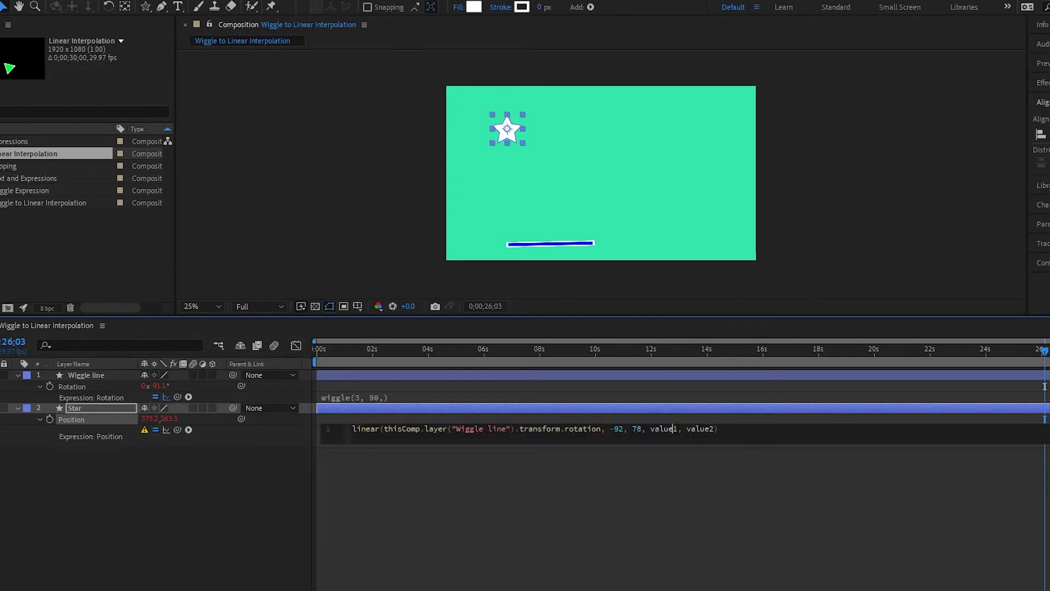
double_click(652, 430)
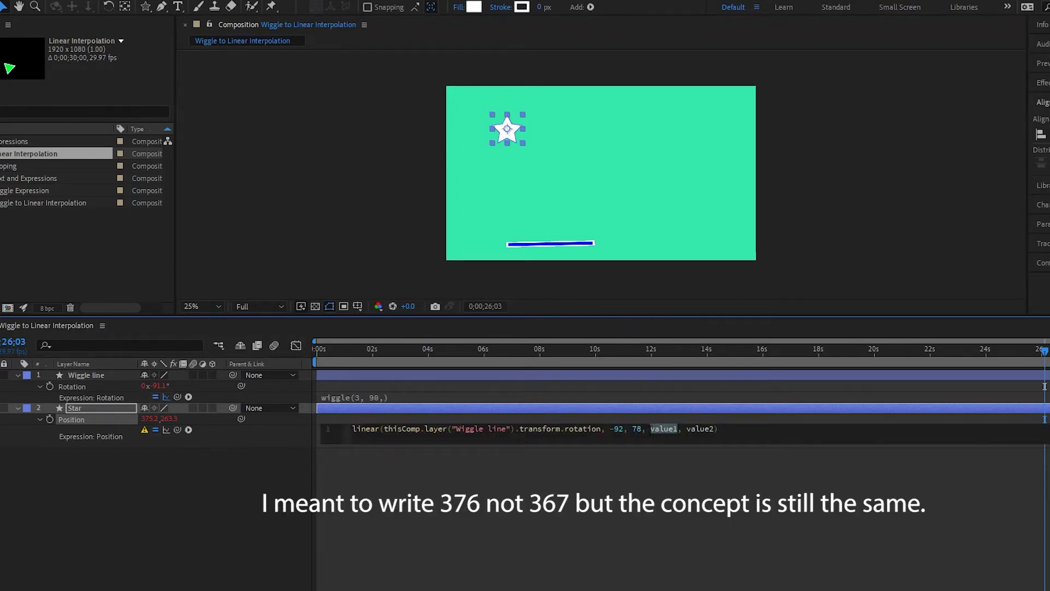
type("367")
left_click(222, 485)
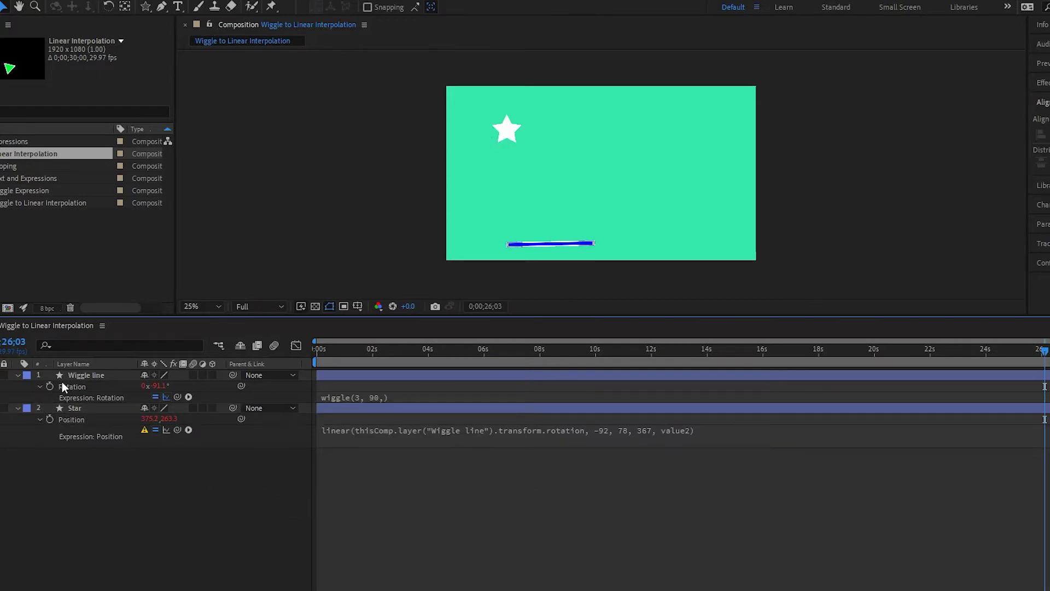
left_click(93, 377)
Scrub to the line's peak rotation and drag the star right to about 1493 px X
left_click(296, 345)
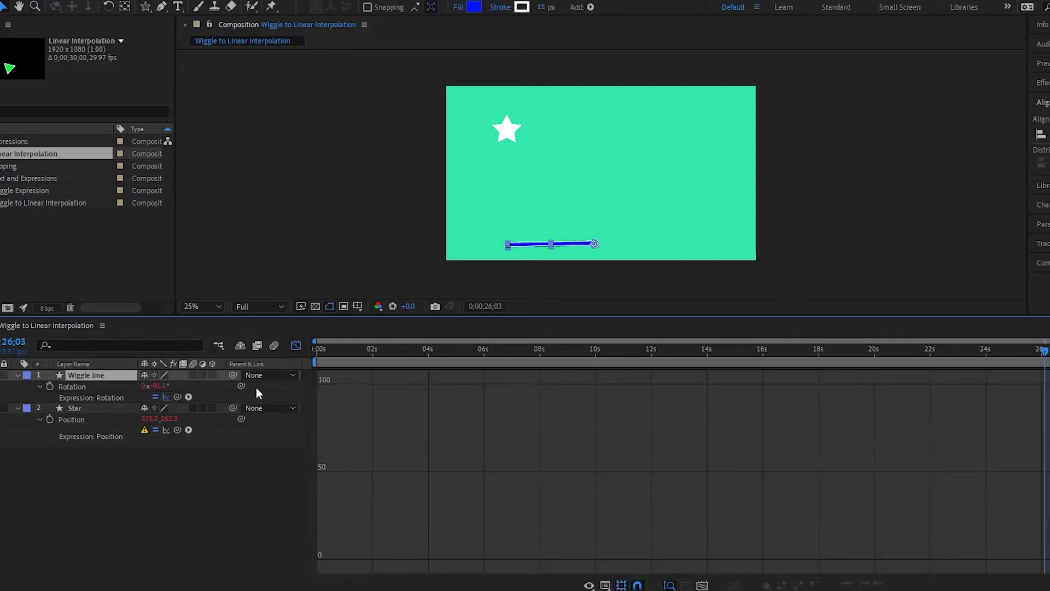
left_click(75, 387)
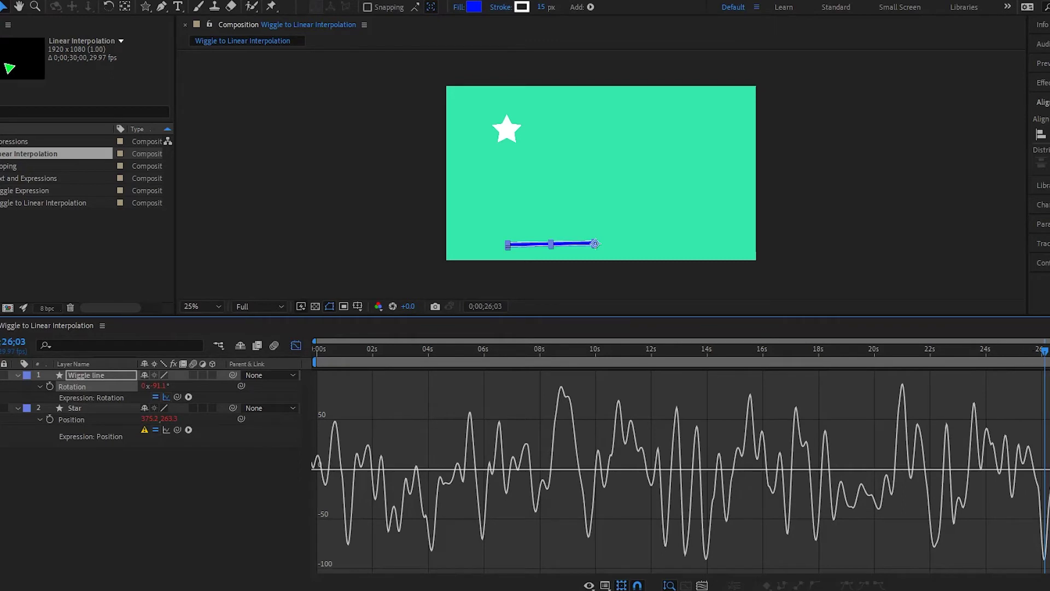
left_click_drag(1001, 352, 997, 350)
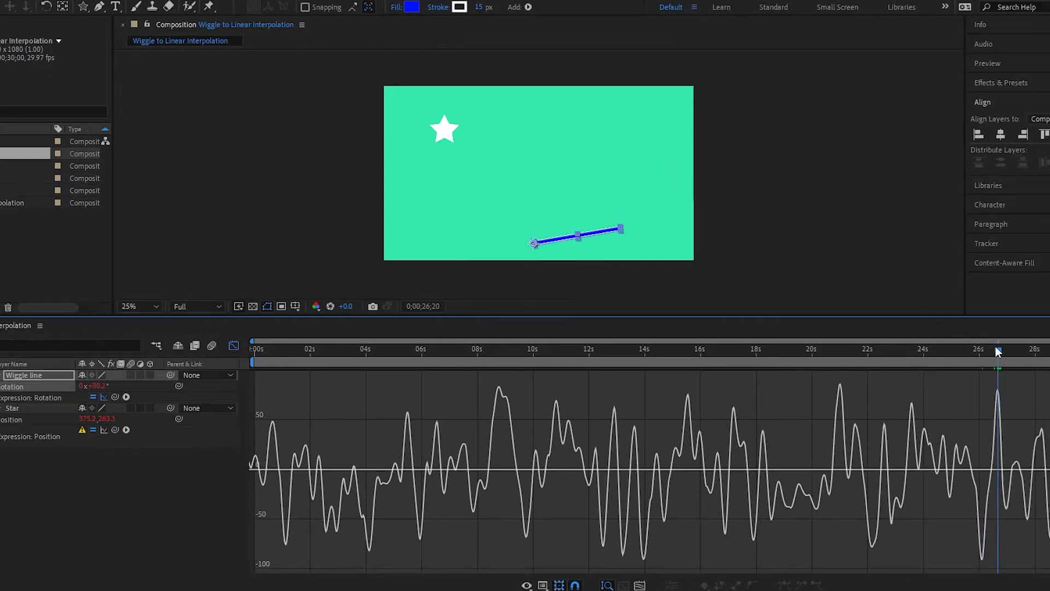
left_click_drag(999, 352, 999, 351)
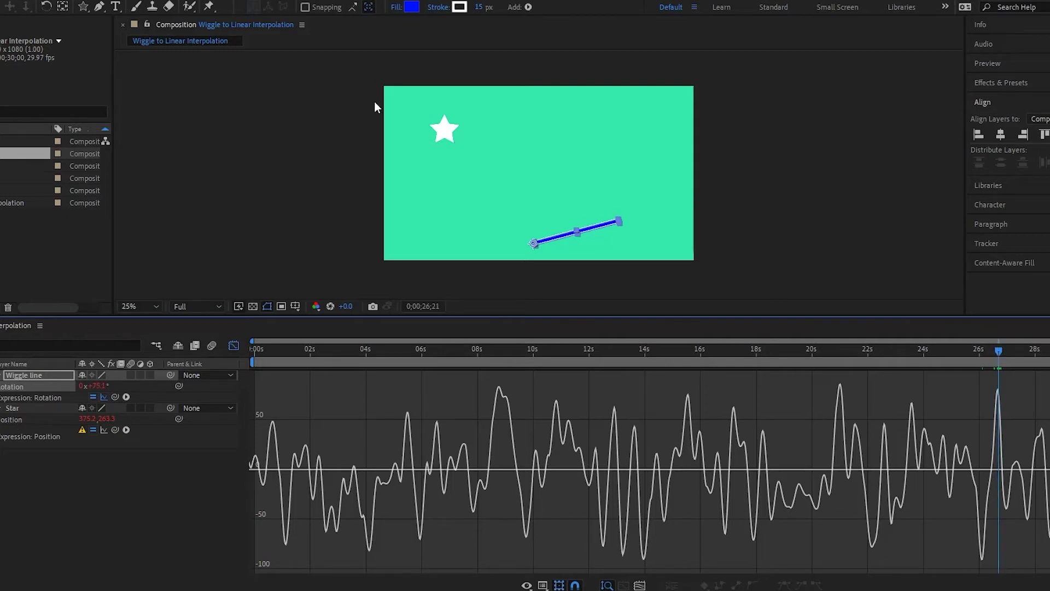
left_click_drag(444, 131, 688, 135)
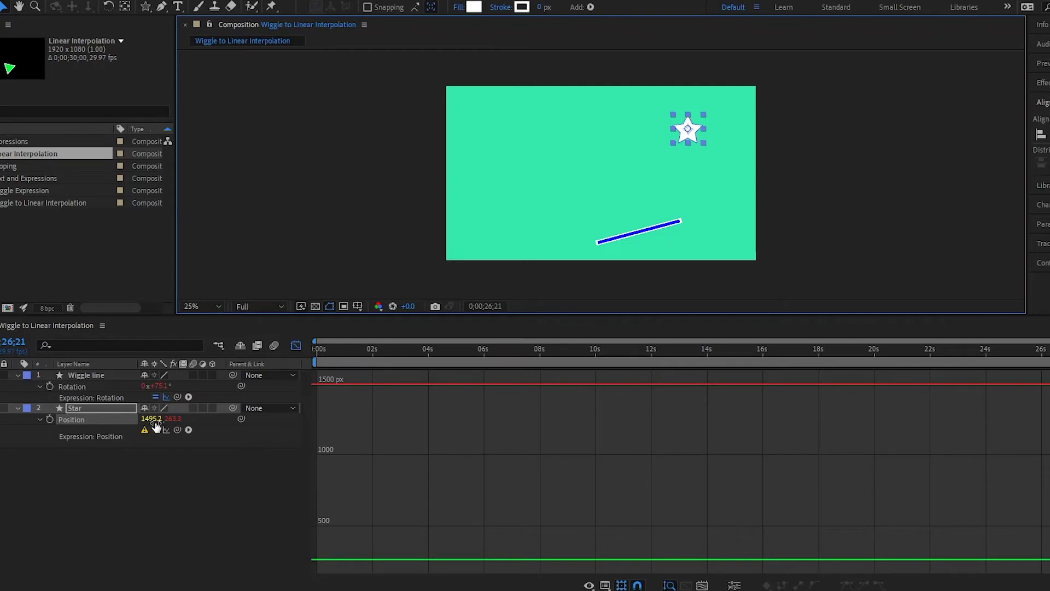
key("shift+F3")
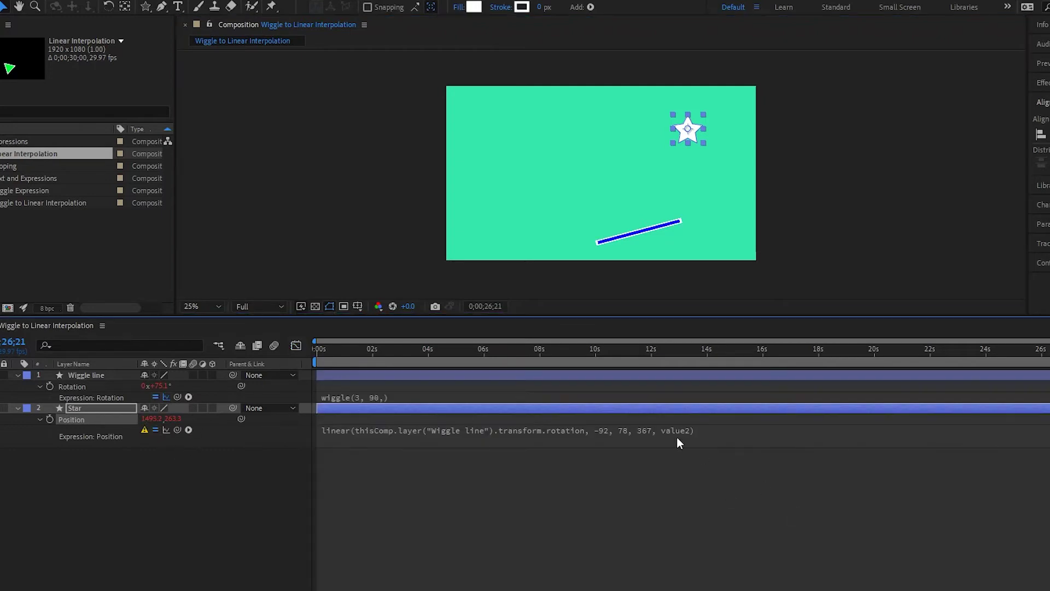
Replace value2 with 1496 in the Star's expression and preview the result
left_click(681, 436)
key("Right")
key("Left")
key("shift+Left")
key("shift+Left")
key("shift+Left")
key("shift+Left")
key("shift+Left")
key("shift+Left")
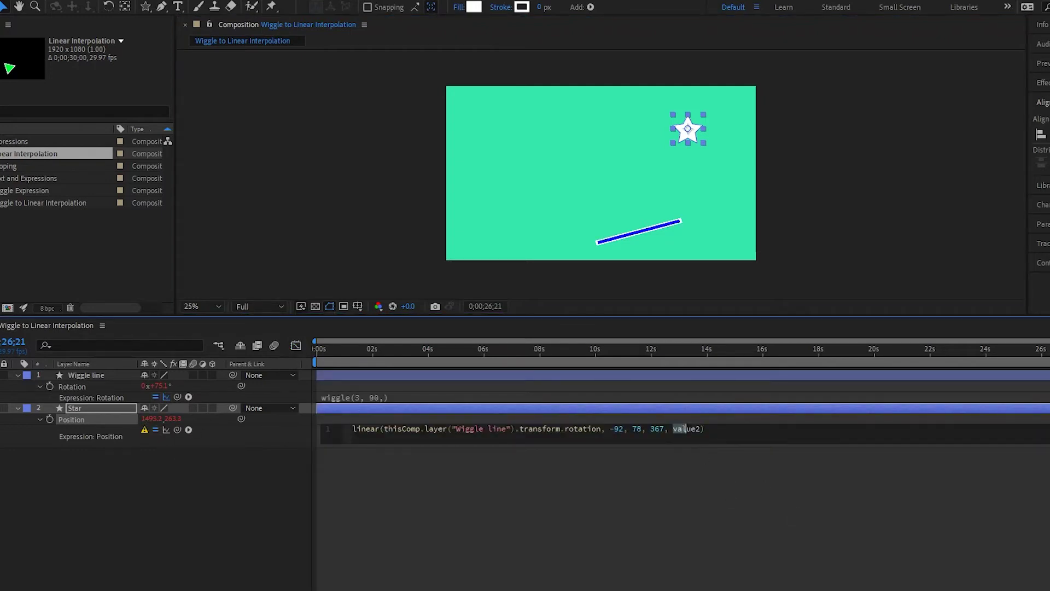
type("1496")
key("KP_Enter")
key("space")
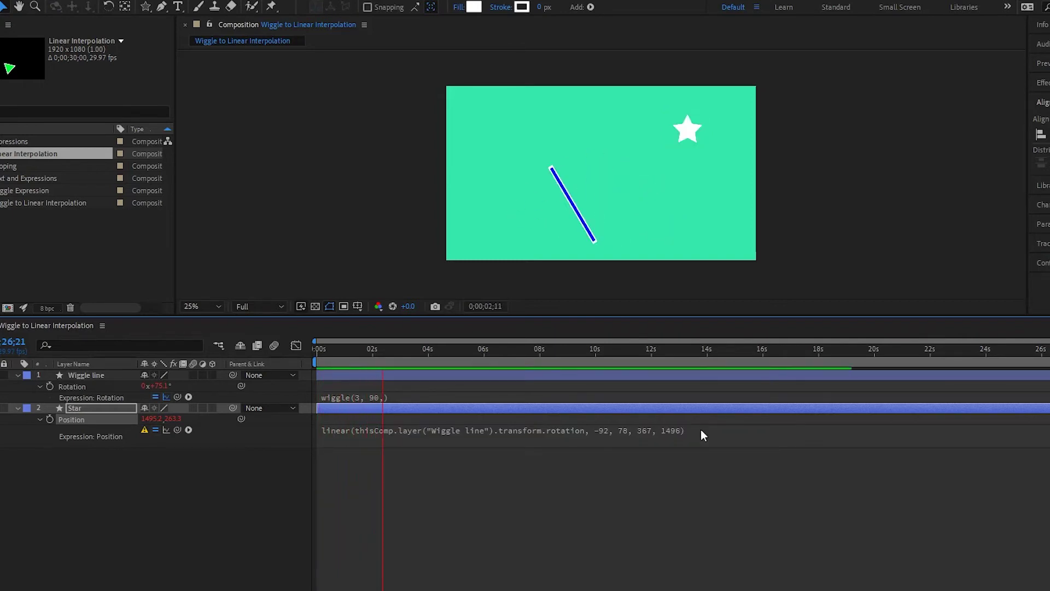
left_click(701, 430)
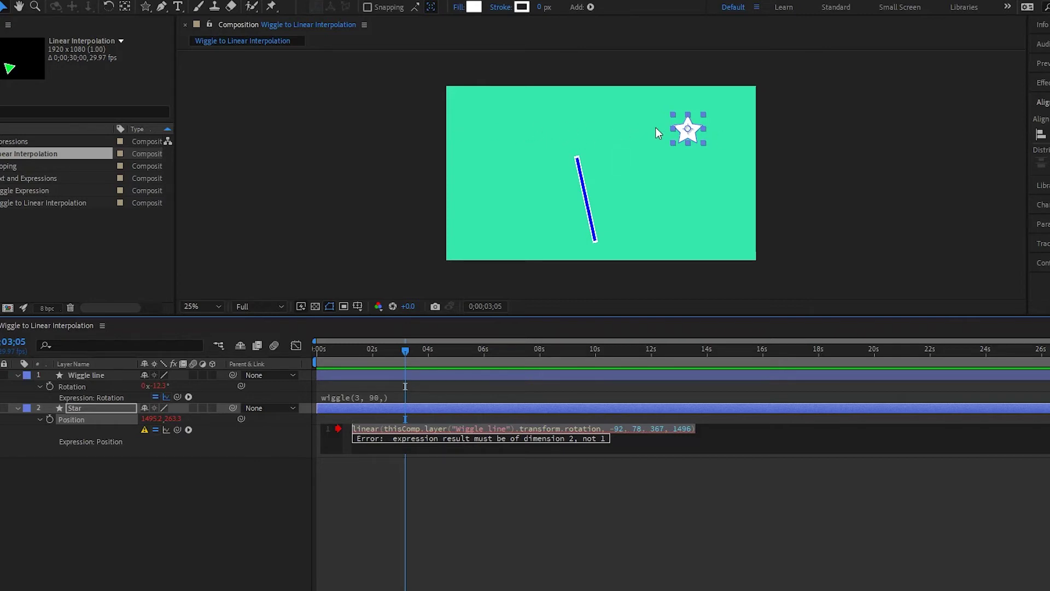
left_click(401, 466)
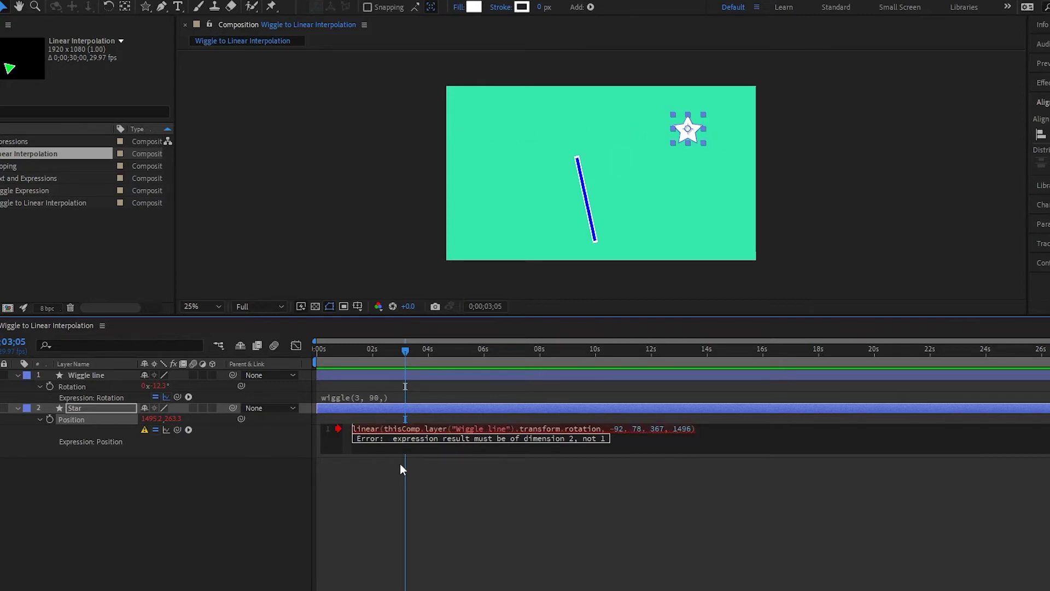
Prefix the linear result with 'x =', end it with a semicolon, and begin a 'y =' line
type("x =")
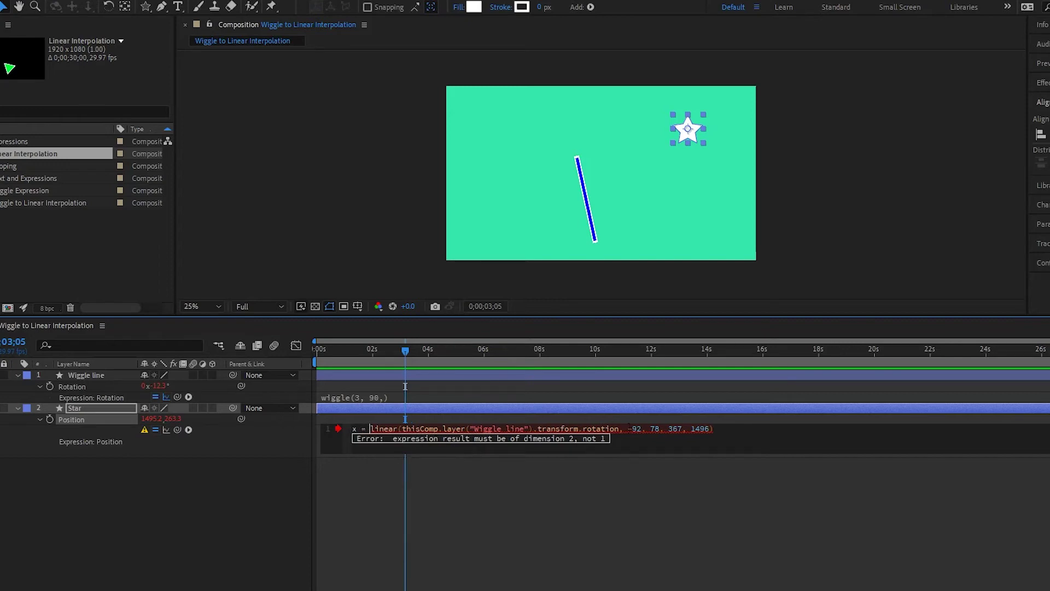
left_click(714, 429)
type(";")
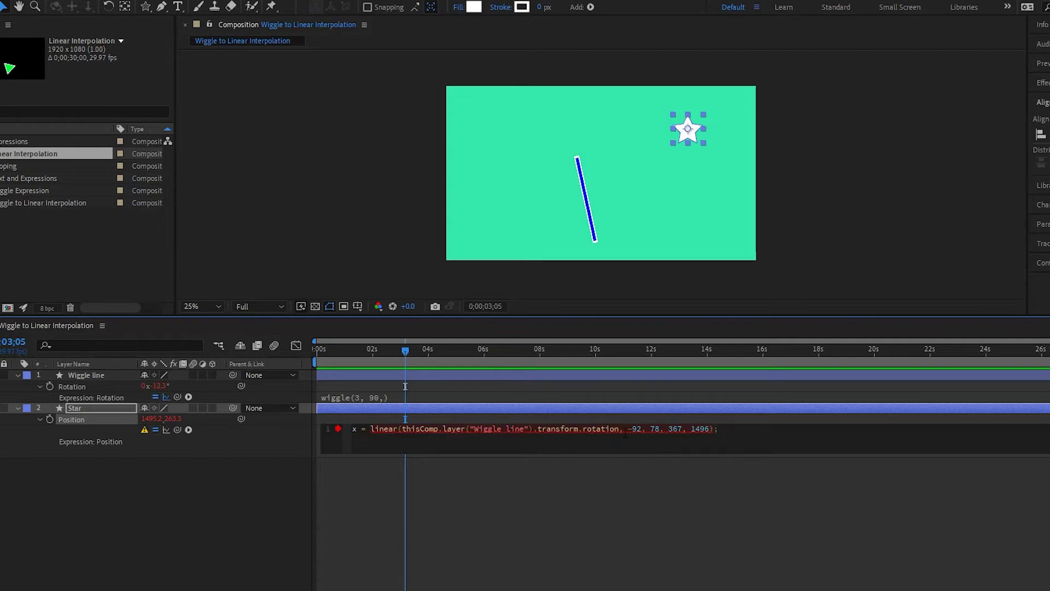
key("Return")
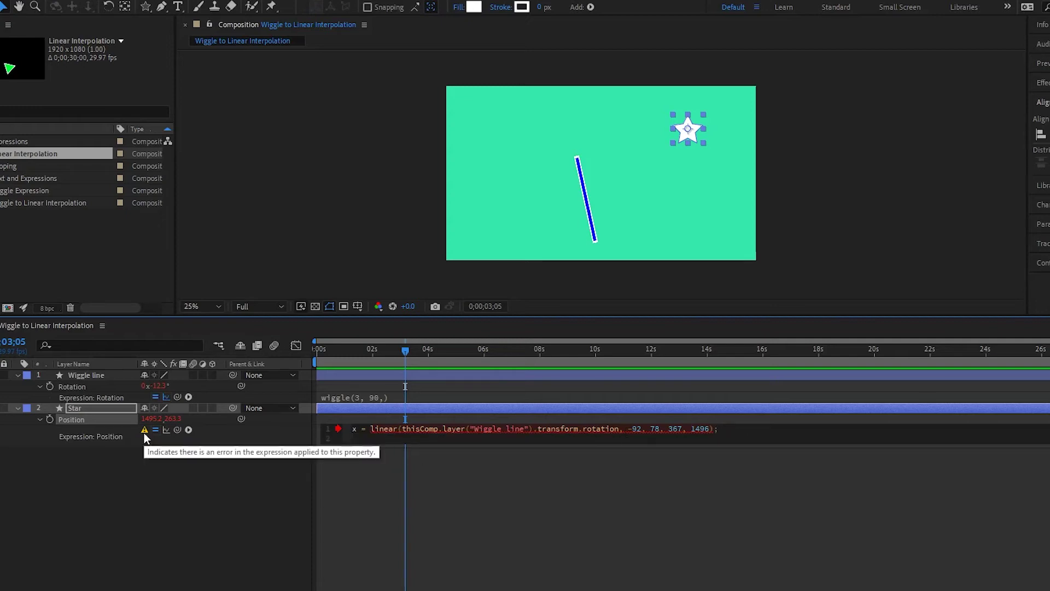
type("y =")
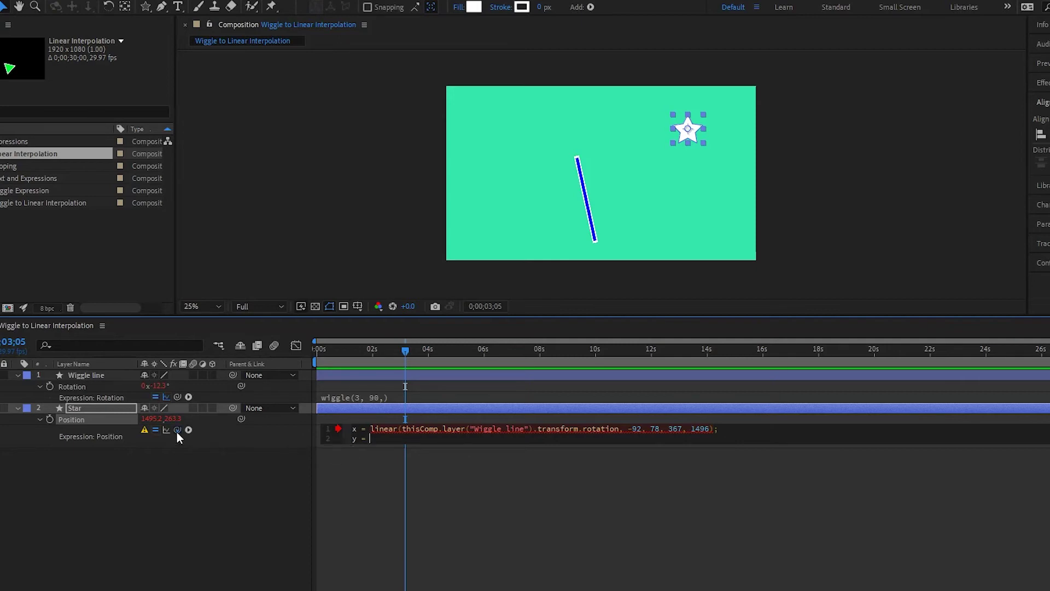
Pick-whip y to the Star's Y position and add a final [x,y] line
left_click_drag(177, 430, 173, 423)
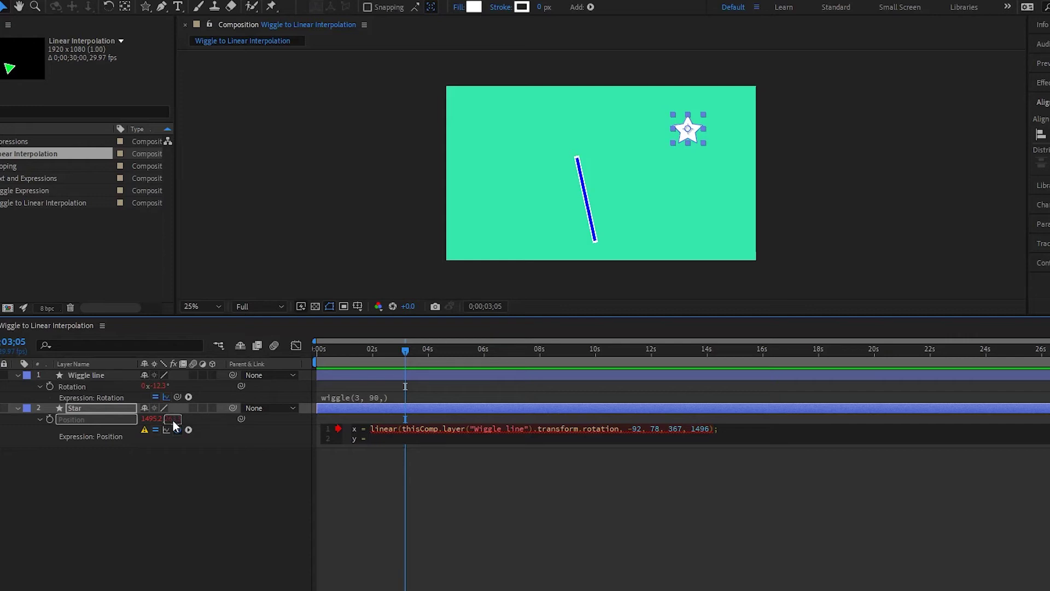
left_click_drag(173, 422, 174, 422)
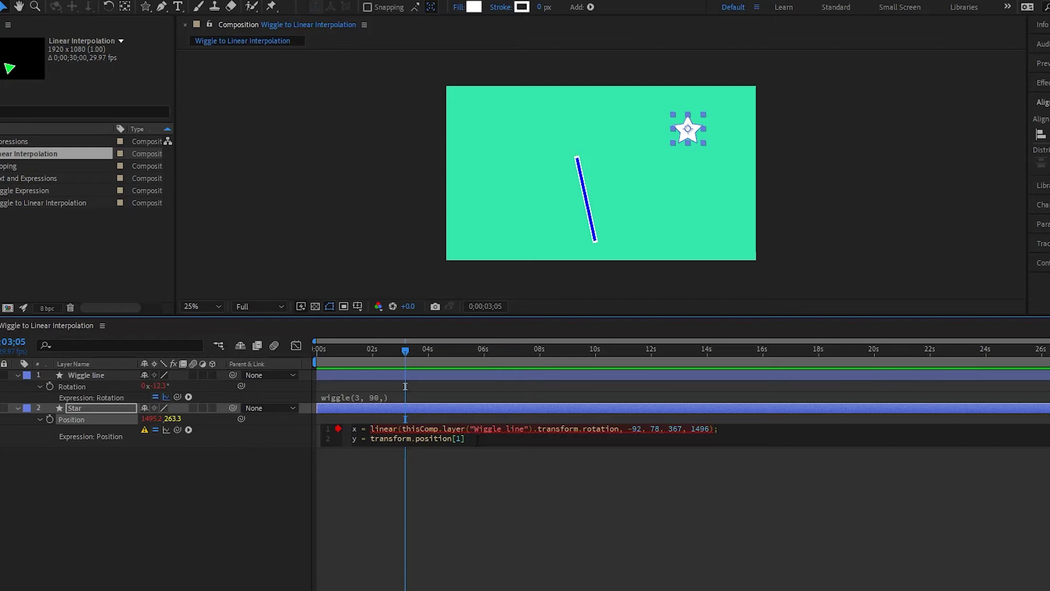
type(";")
key("Return")
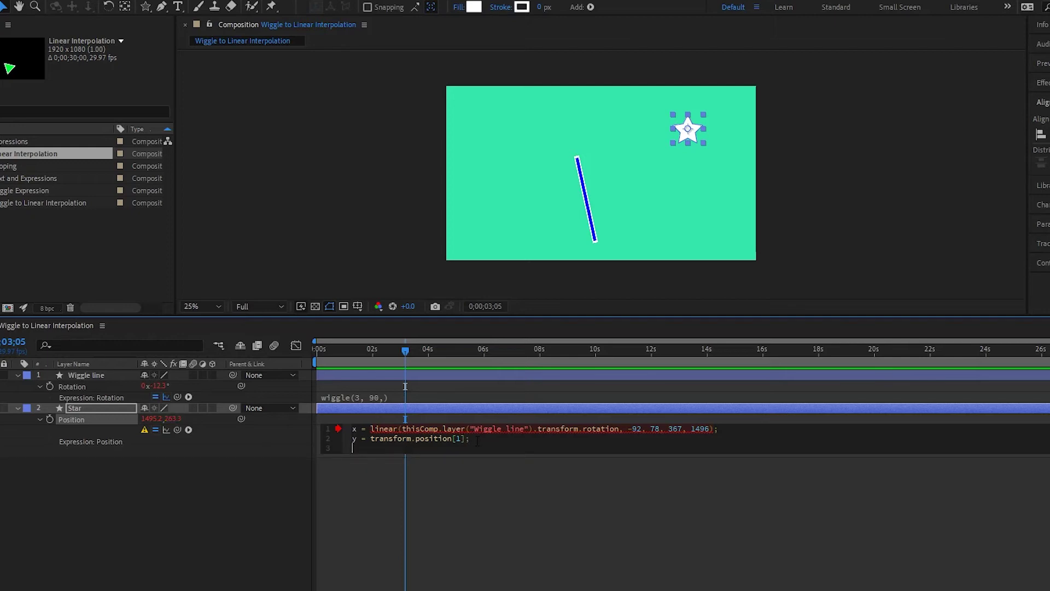
type("[x,y")
Commit the x/y expression with y at 125 and preview the star sliding horizontally
key("Right")
key("KP_Enter")
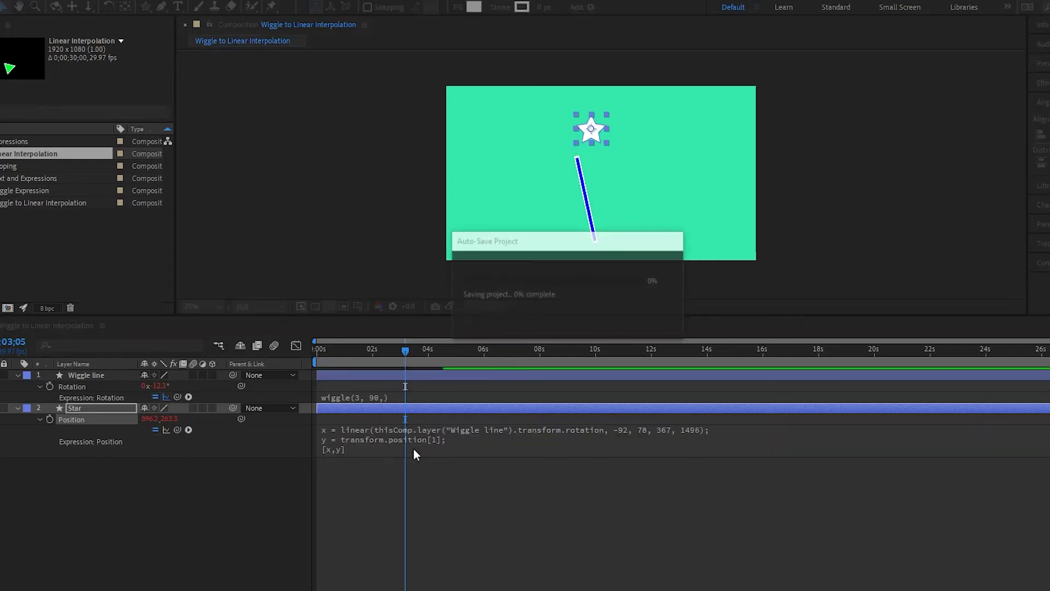
left_click(431, 480)
key("space")
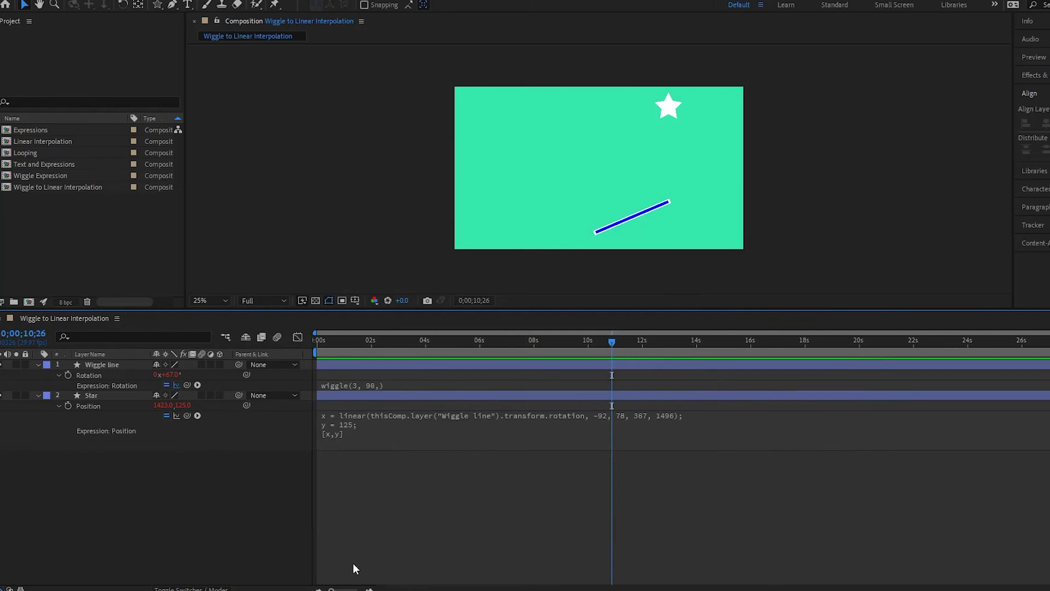
key("space")
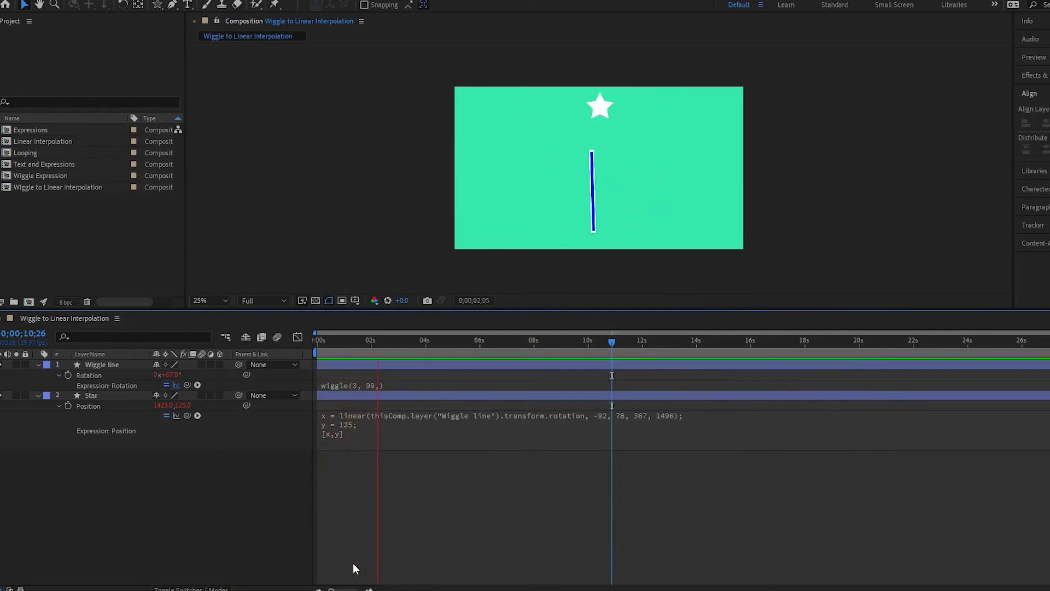
key("space")
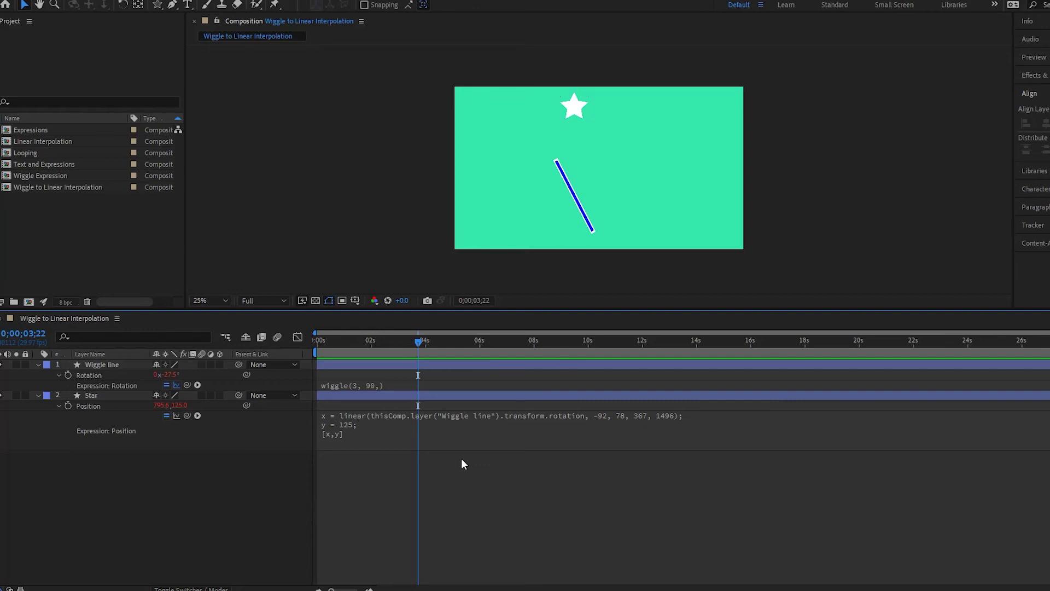
Duplicate the Wiggle to Linear Interpolation comp as 'Seperating Dimensions' and open the copy
left_click(52, 188)
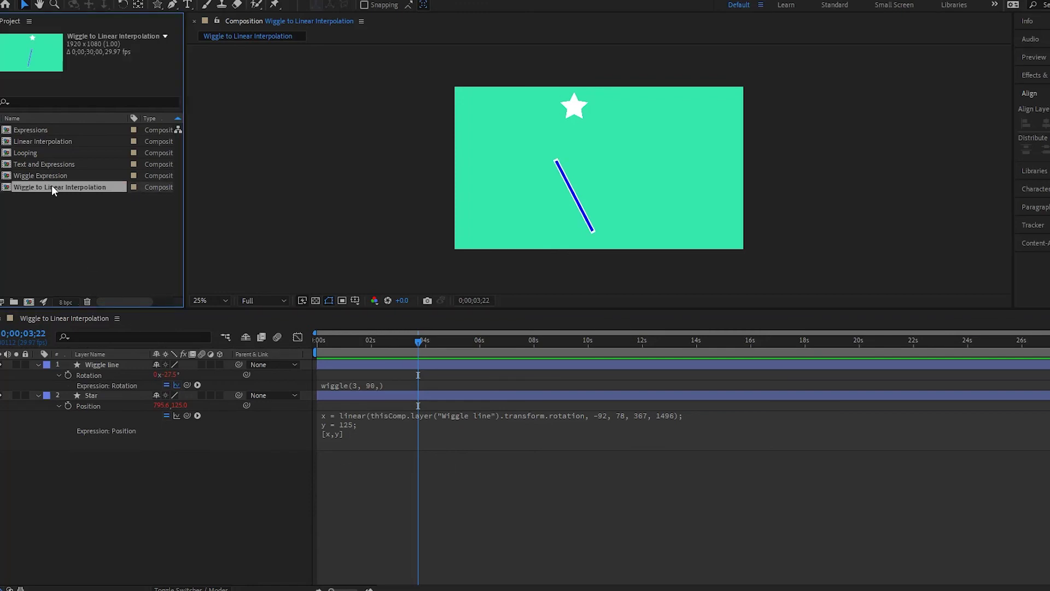
key("ctrl+d")
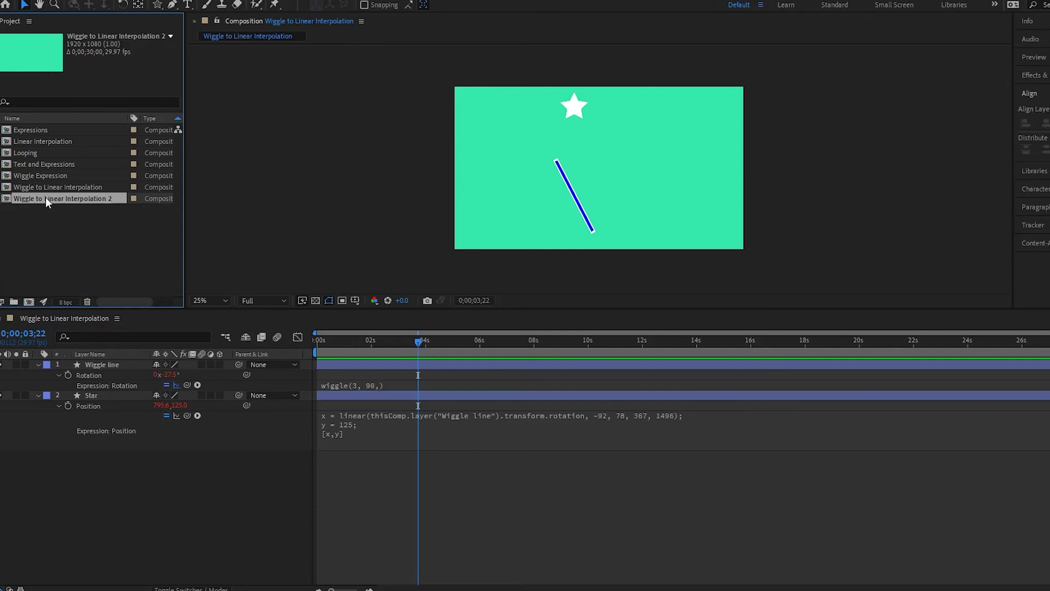
key("Return")
type("S")
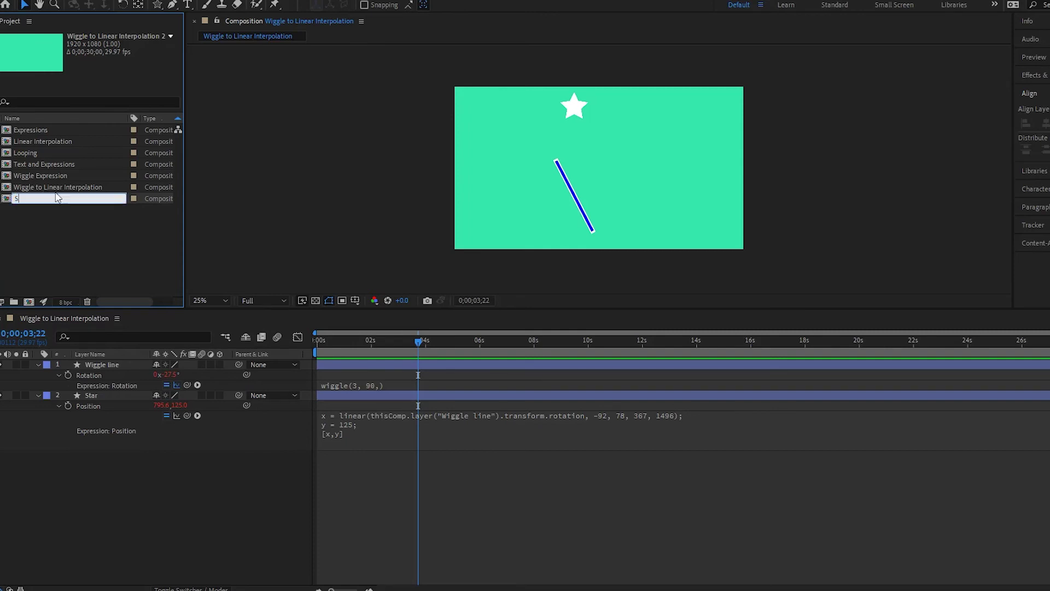
type("eperating Dimensions")
key("Return")
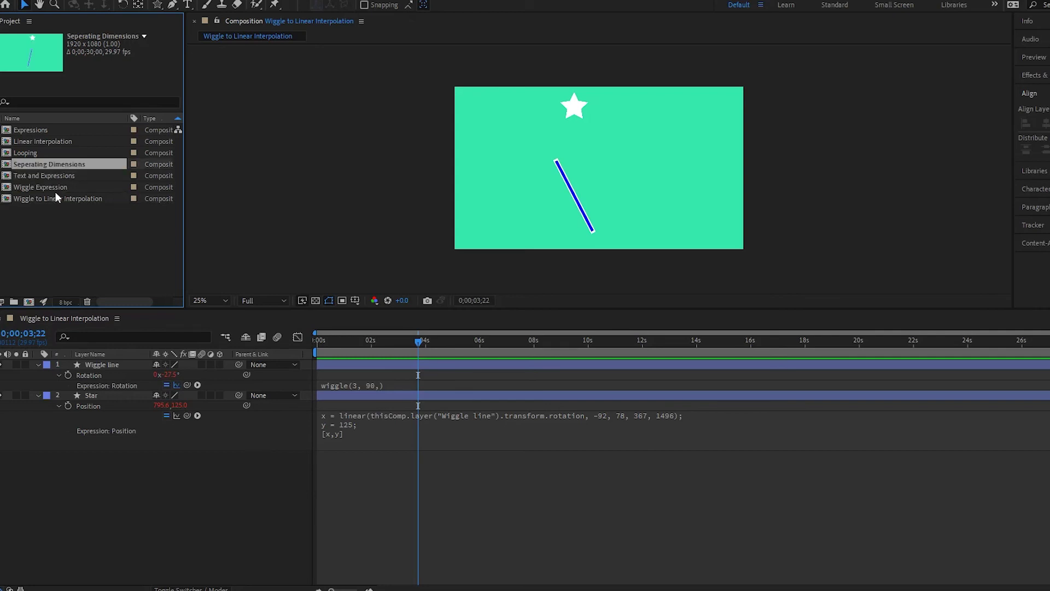
double_click(26, 164)
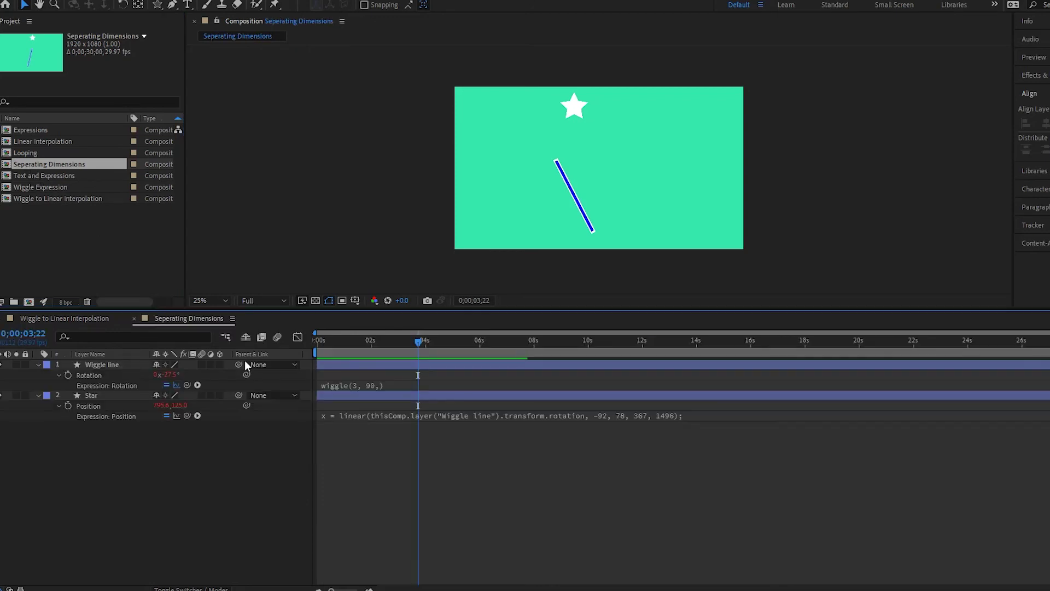
Close the Star's Position expression editor and apply Separate Dimensions to its Position
left_click(377, 415)
left_click(377, 414)
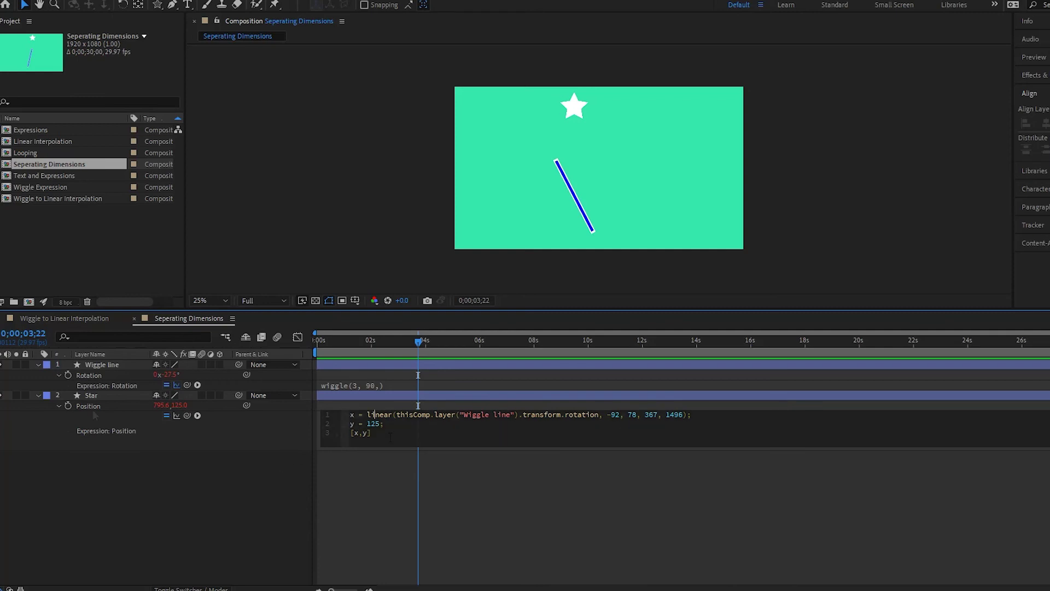
left_click(205, 519)
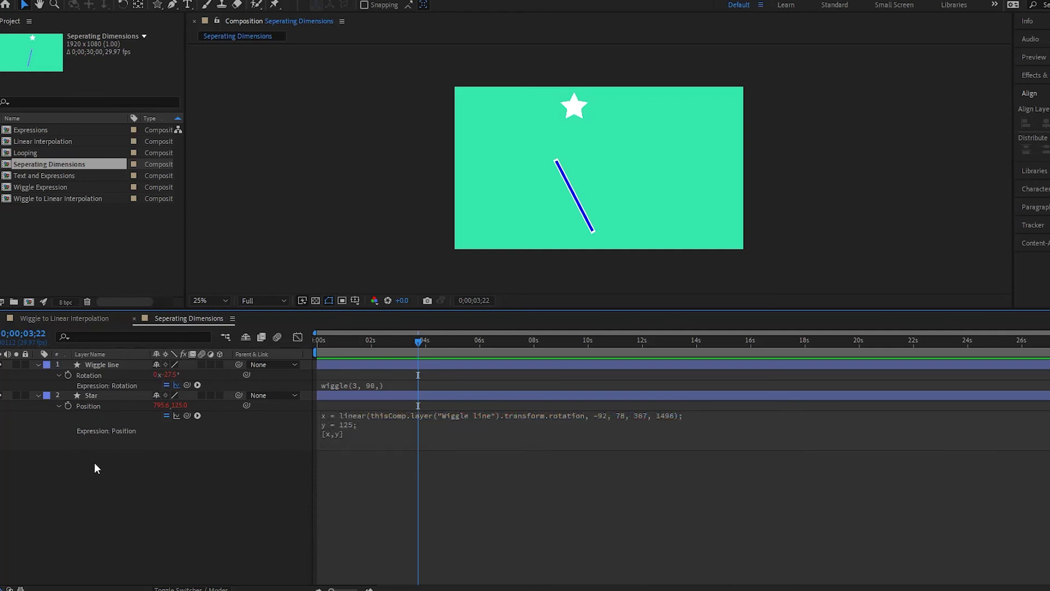
left_click(89, 404)
right_click(89, 405)
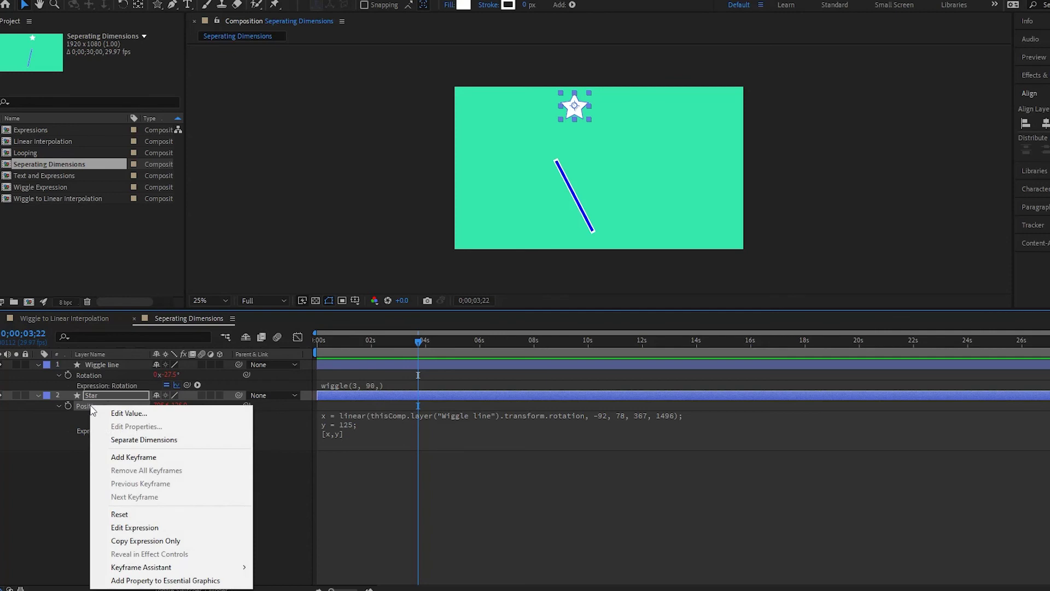
left_click(179, 440)
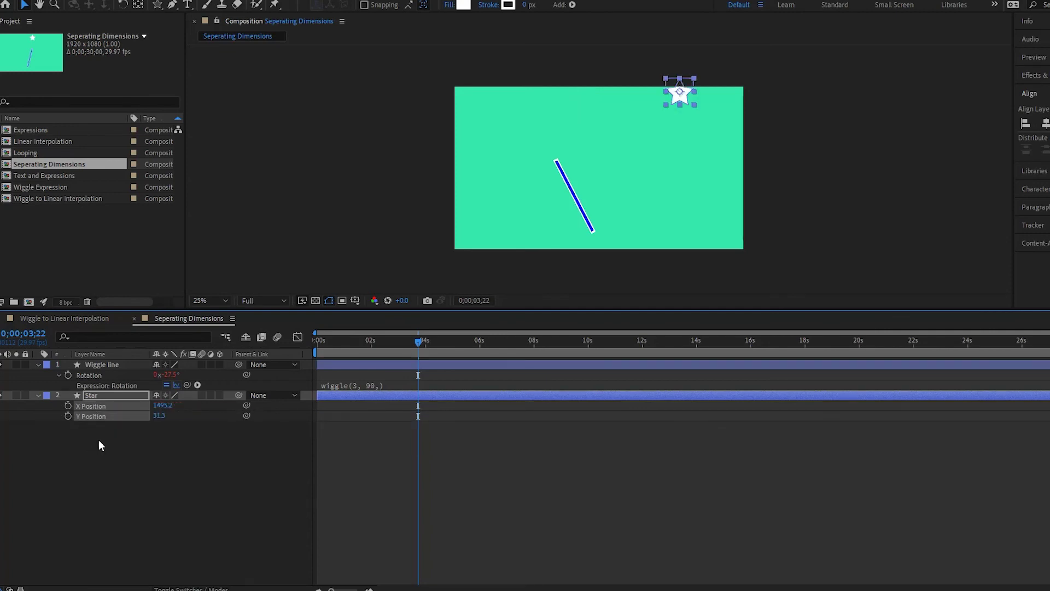
Give Star's X Position the linear() expression copied from the original comp's Position
left_click(104, 474)
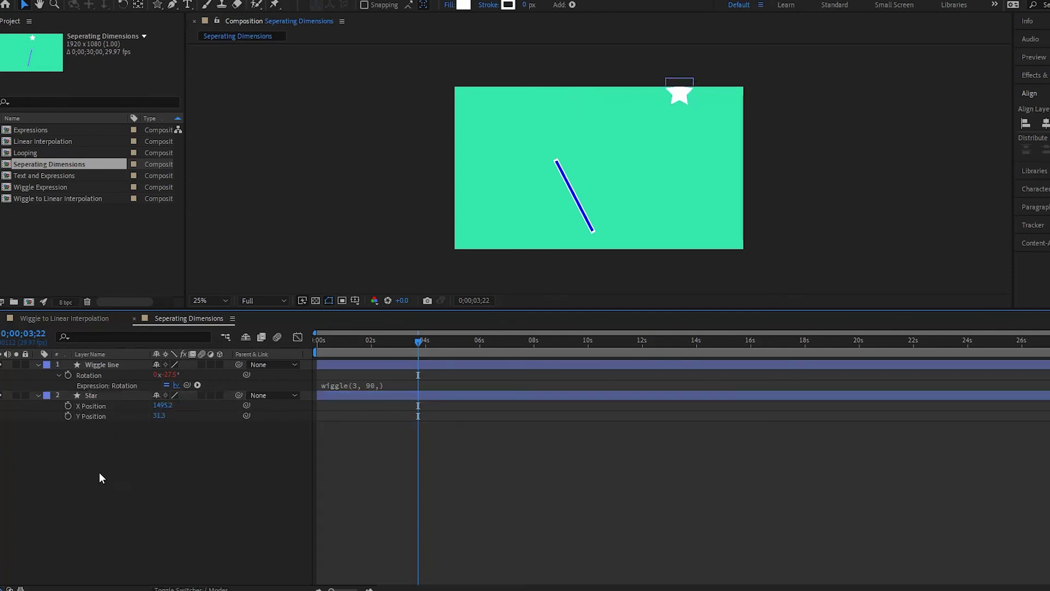
left_click(66, 405, "alt")
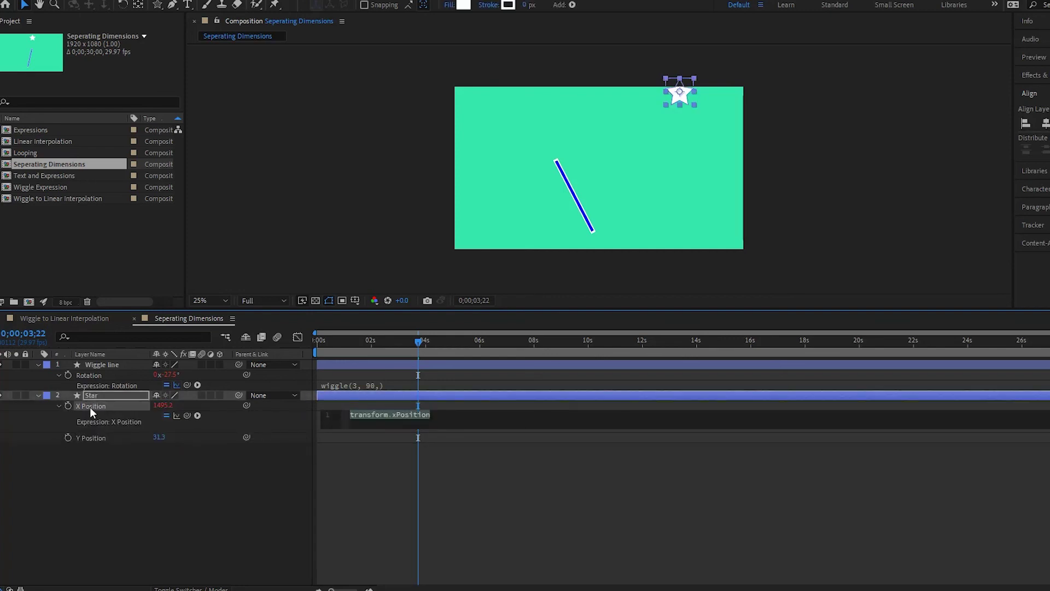
left_click(84, 319)
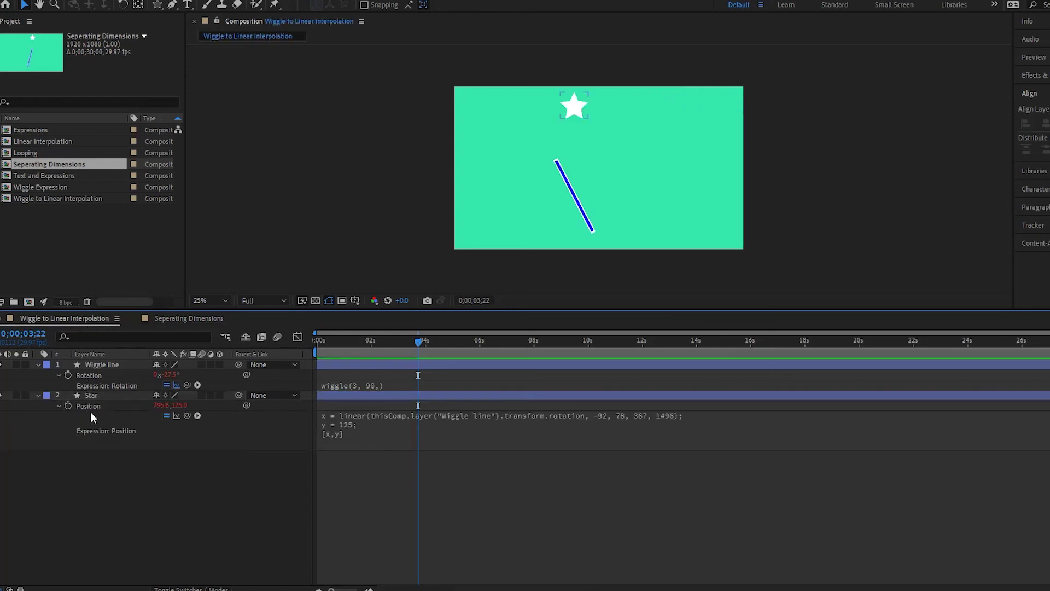
left_click(690, 415)
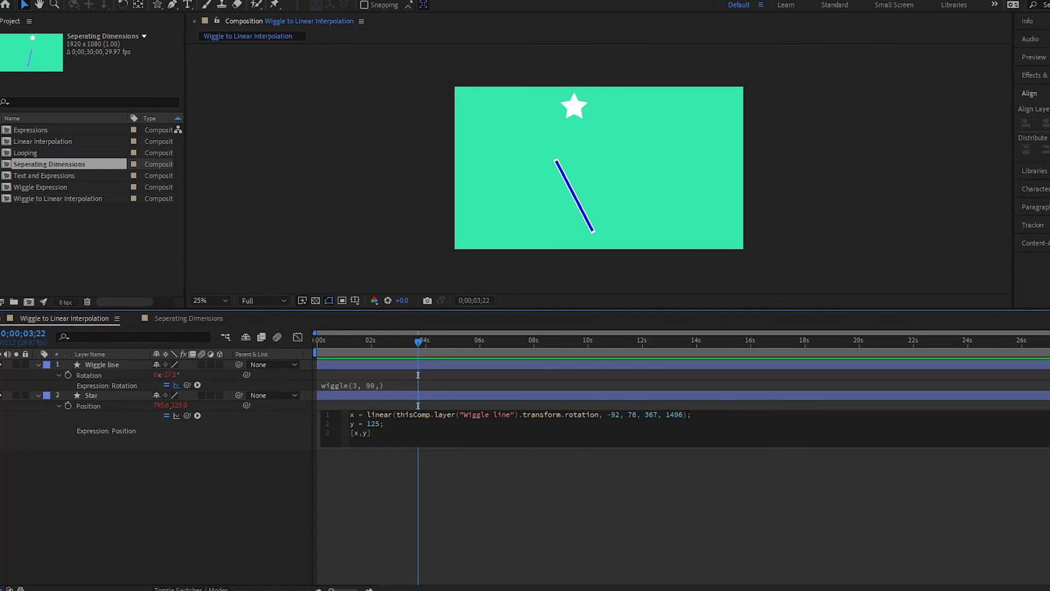
left_click_drag(687, 415, 367, 414)
key("ctrl+c")
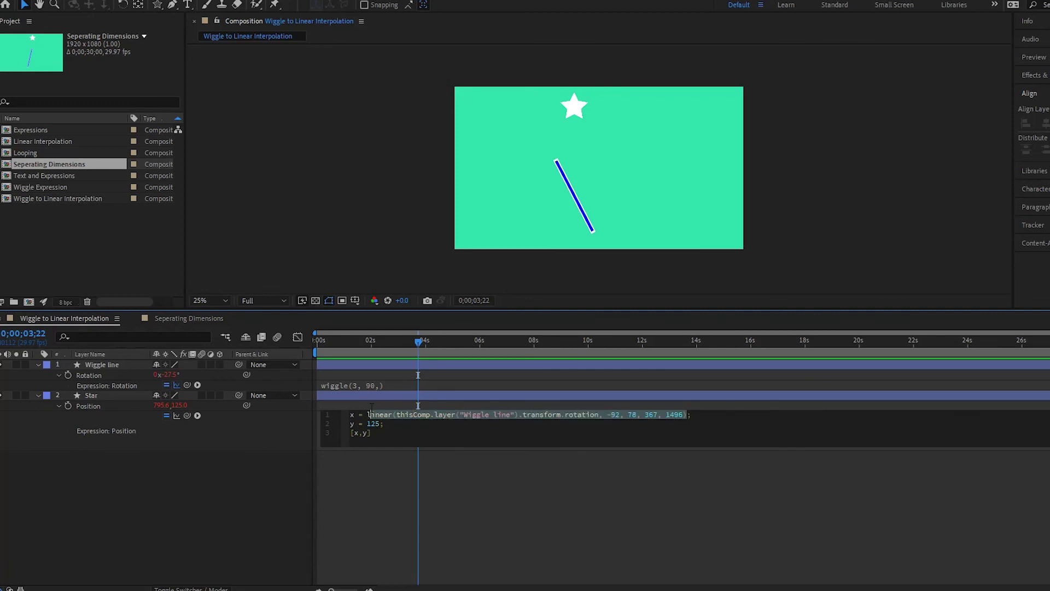
left_click(179, 318)
left_click(412, 418)
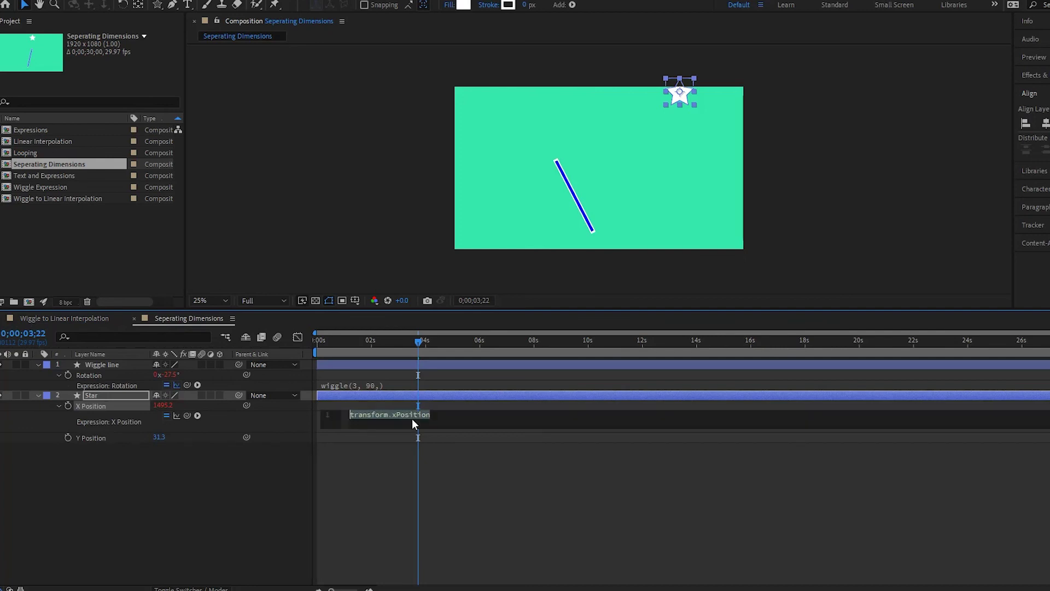
key("ctrl+v")
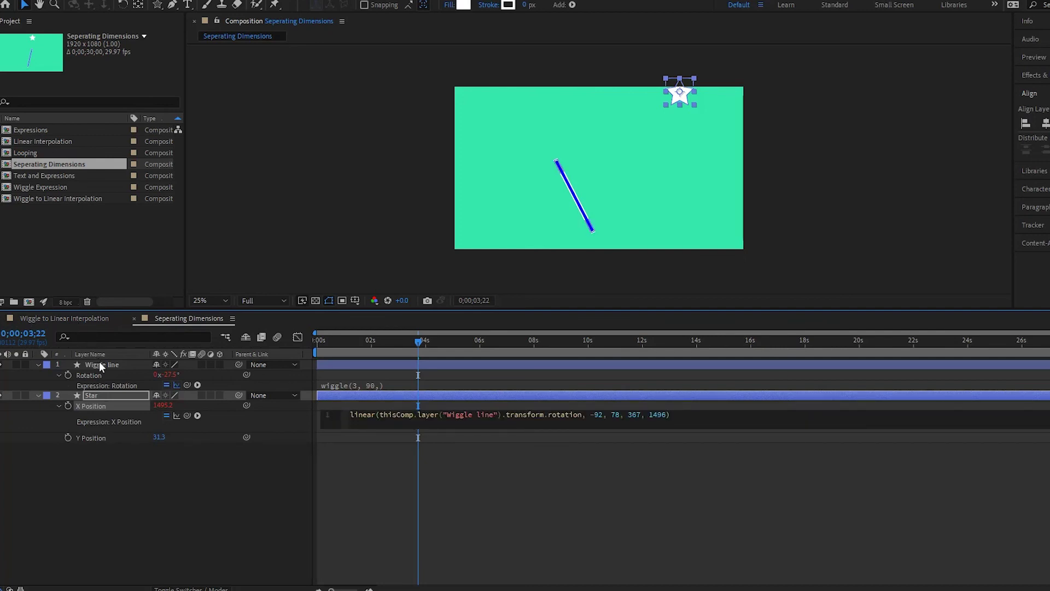
left_click(215, 538)
Set the Star's Y Position to 222.3 and preview it following the line
key("space")
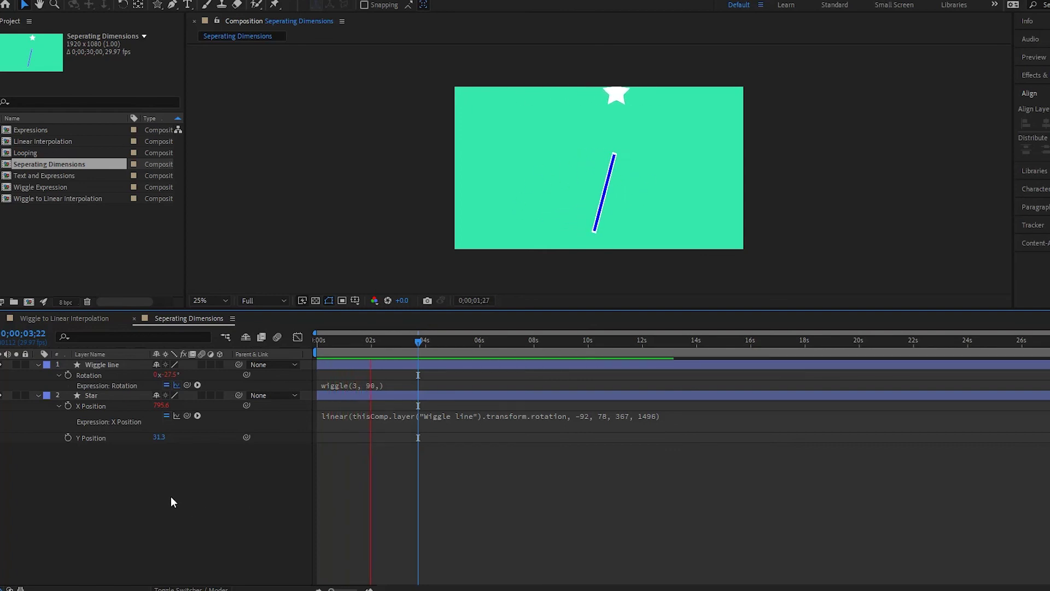
left_click(156, 443)
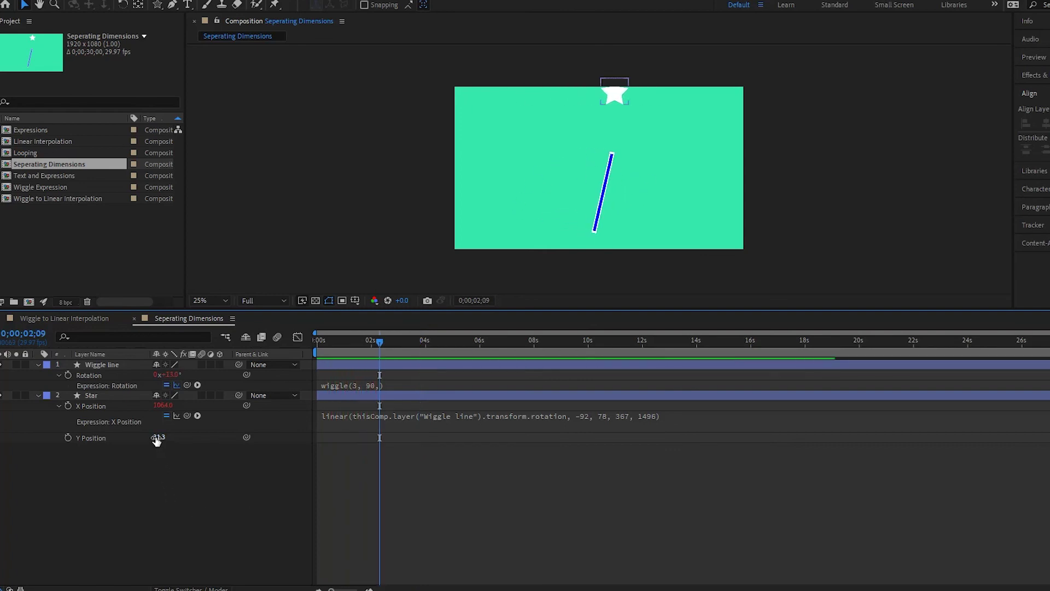
left_click_drag(156, 440, 257, 429)
key("space")
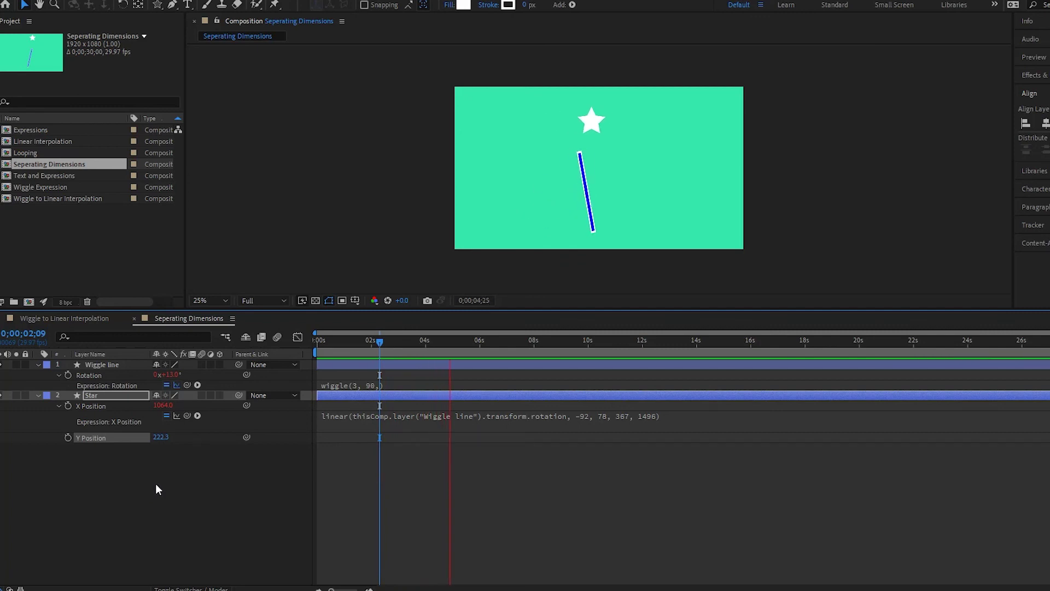
key("space")
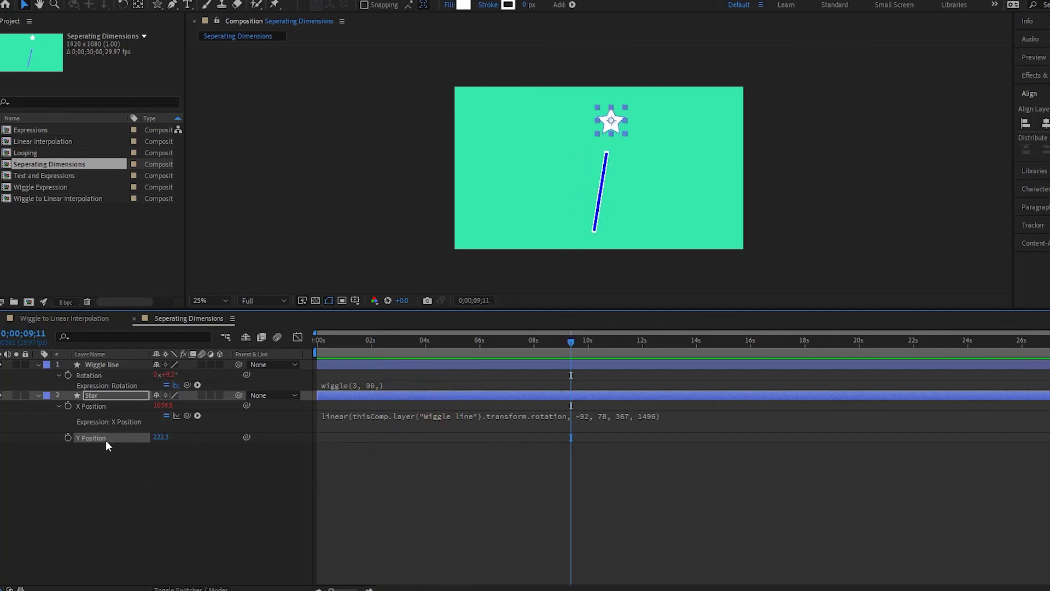